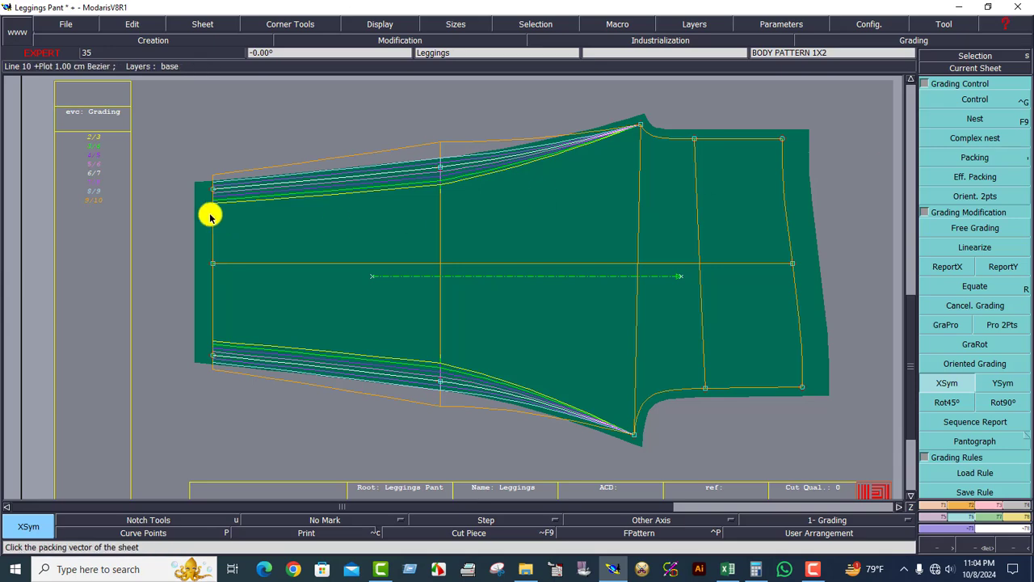
- Select all sizes in the evc grading list and open the grading table of the low-hip line's upper end point
{"action": "left_click_drag", "start_coordinate": [72, 127], "coordinate": [118, 215]}
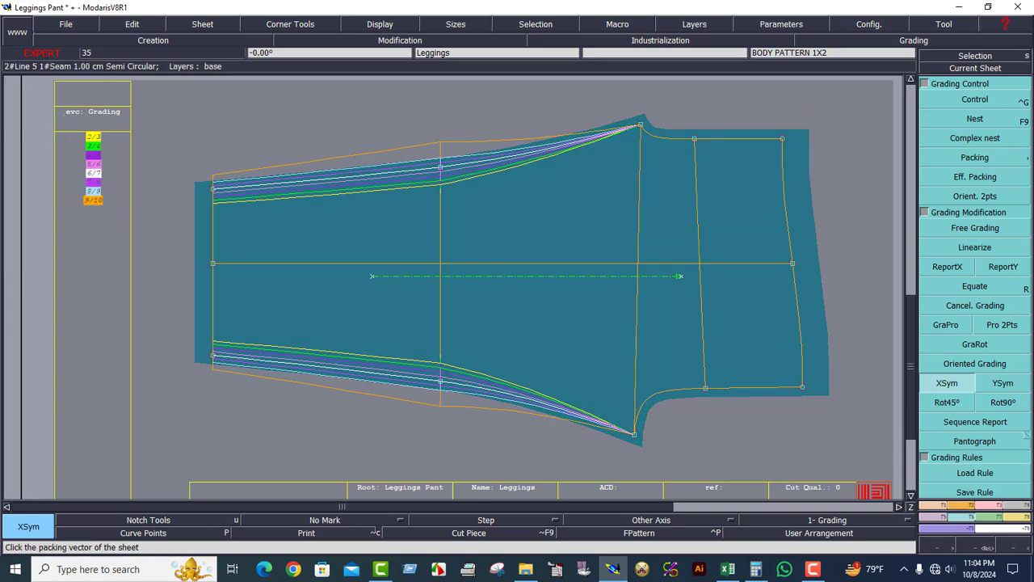
{"action": "left_click", "coordinate": [993, 100]}
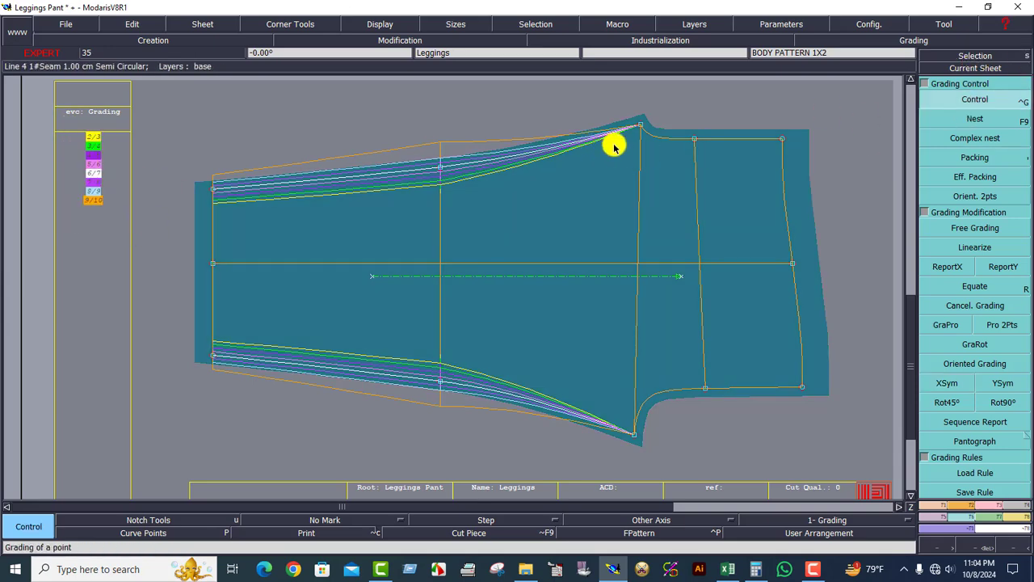
{"action": "left_click", "coordinate": [695, 142]}
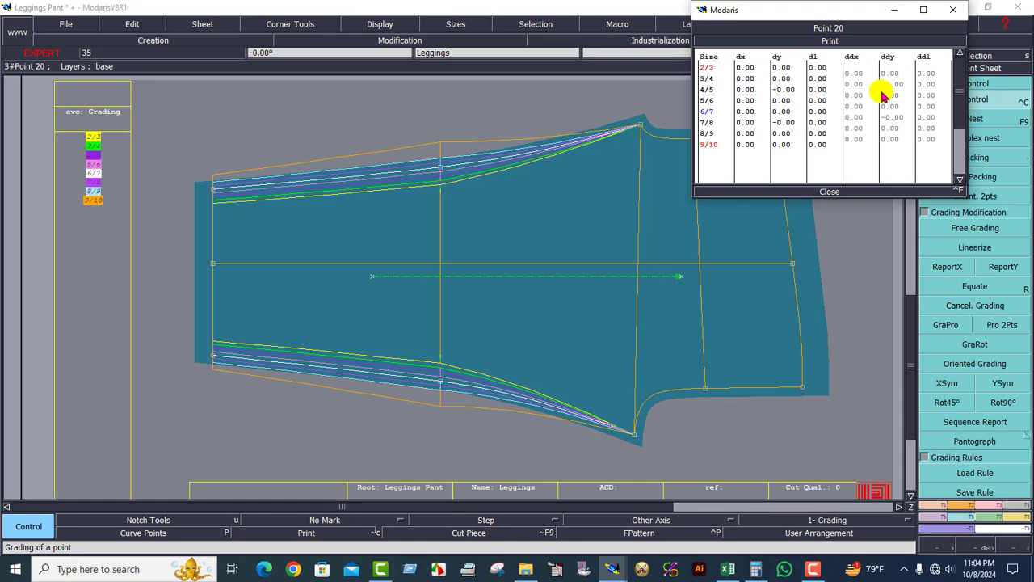
- Switch to the Leggings Pants workbook in Excel and examine the 1/2 Low hips measurements and increments across the sizes
{"action": "left_click", "coordinate": [728, 566]}
{"action": "scroll", "coordinate": [275, 345], "scroll_direction": "up", "scroll_amount": 2}
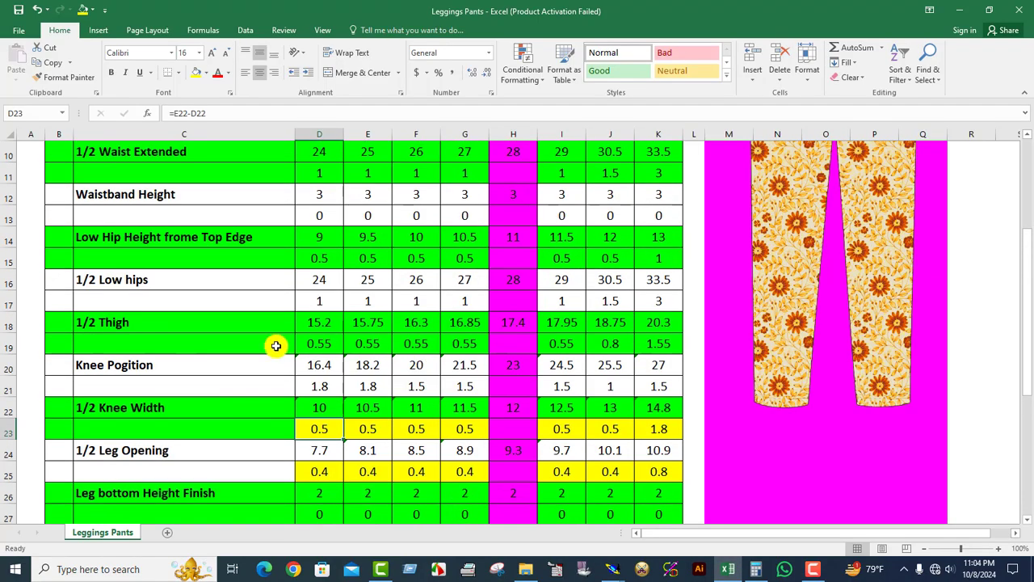
{"action": "scroll", "coordinate": [262, 321], "scroll_direction": "up", "scroll_amount": 2}
{"action": "scroll", "coordinate": [270, 323], "scroll_direction": "down", "scroll_amount": 1}
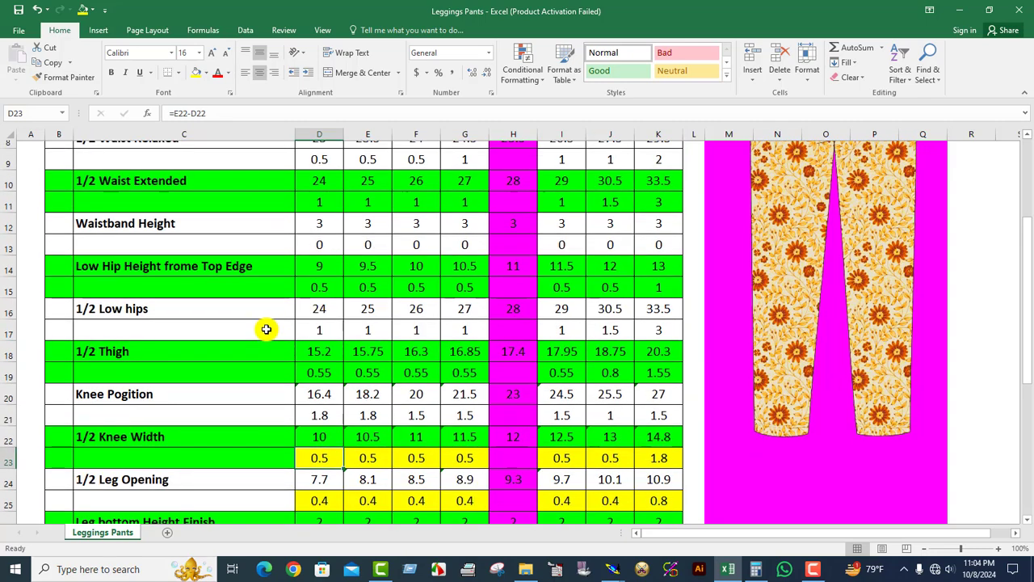
{"action": "scroll", "coordinate": [266, 327], "scroll_direction": "down", "scroll_amount": 1}
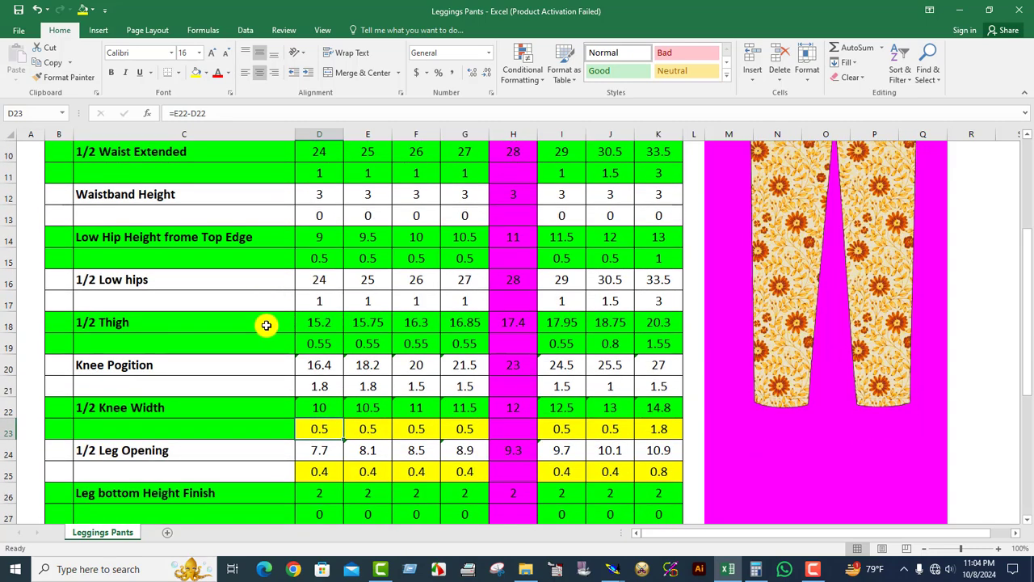
{"action": "left_click_drag", "start_coordinate": [56, 277], "coordinate": [659, 291]}
{"action": "left_click", "coordinate": [566, 299]}
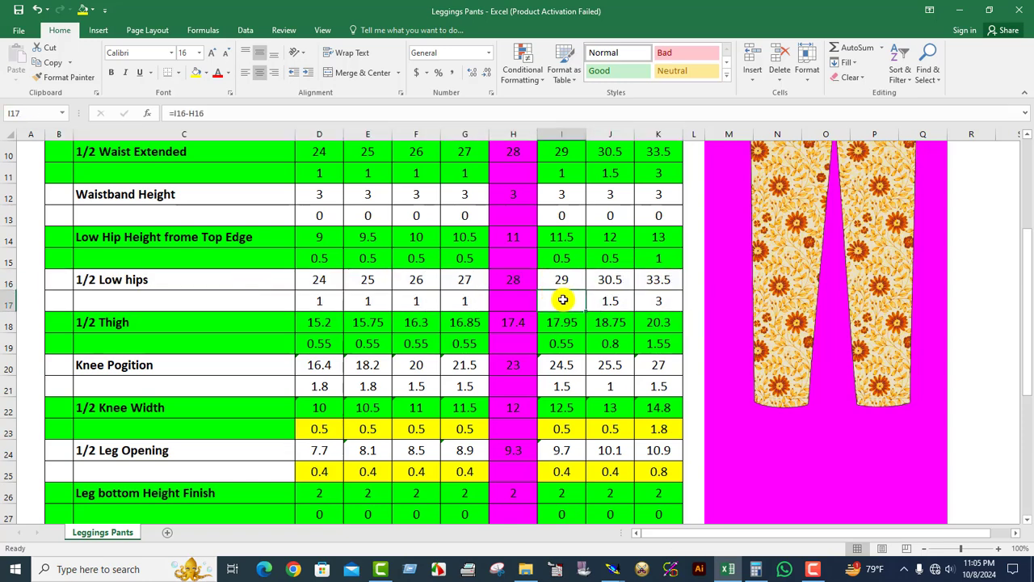
{"action": "left_click", "coordinate": [517, 299]}
{"action": "left_click", "coordinate": [569, 305]}
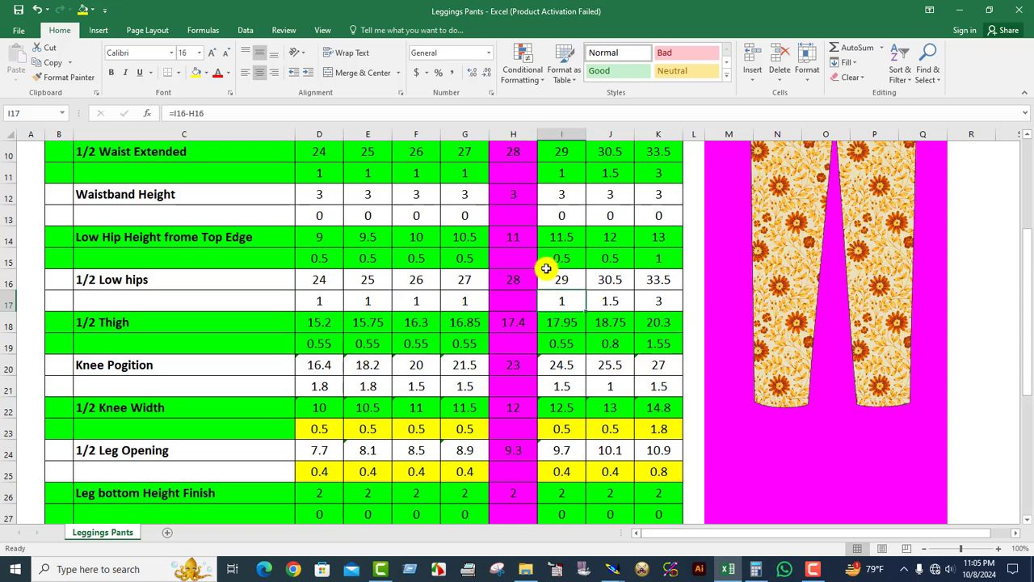
{"action": "left_click", "coordinate": [577, 277]}
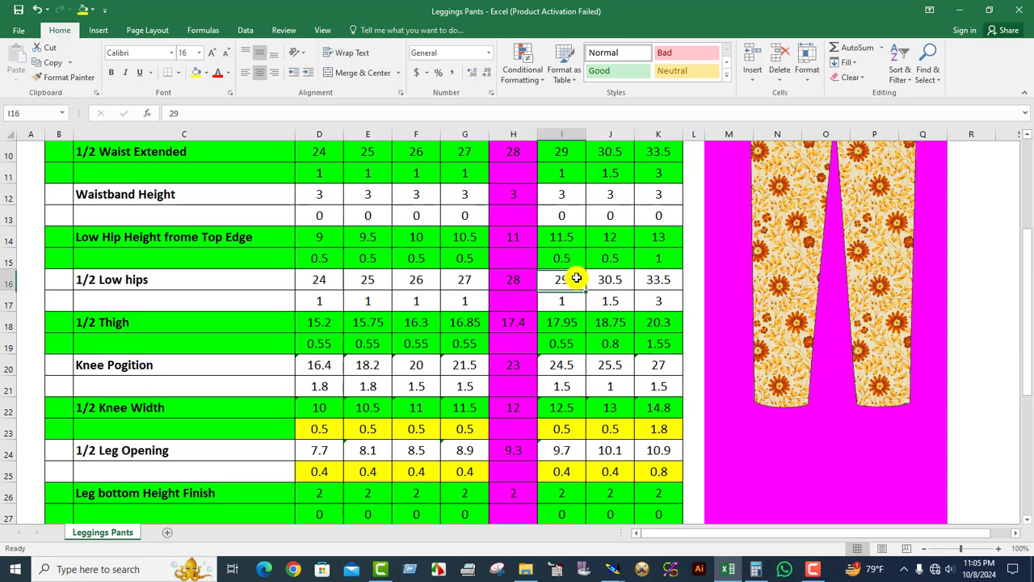
{"action": "left_click", "coordinate": [623, 278]}
{"action": "left_click", "coordinate": [649, 277]}
{"action": "left_click", "coordinate": [466, 279]}
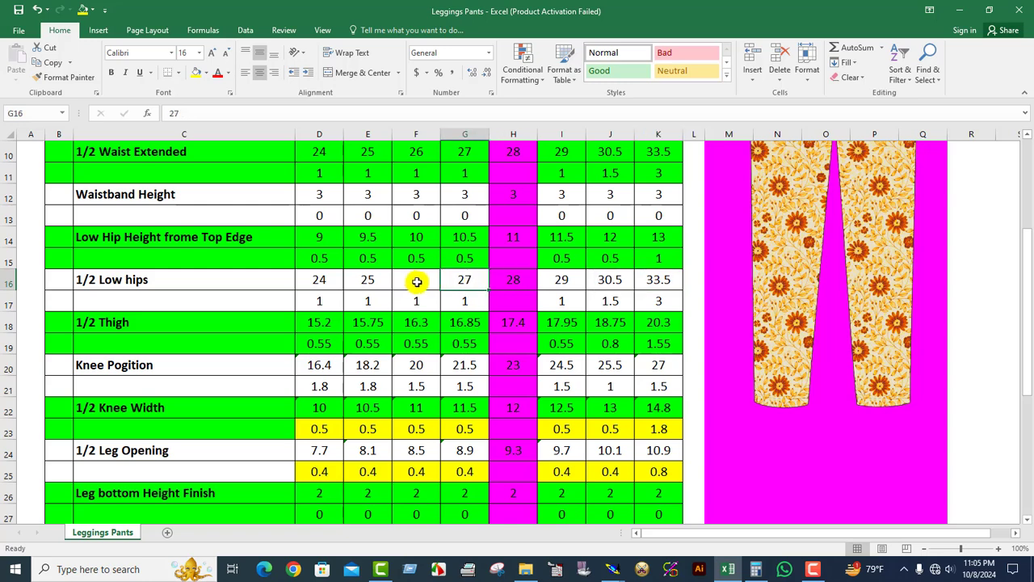
{"action": "left_click", "coordinate": [416, 280]}
{"action": "left_click", "coordinate": [372, 277]}
{"action": "left_click", "coordinate": [329, 275]}
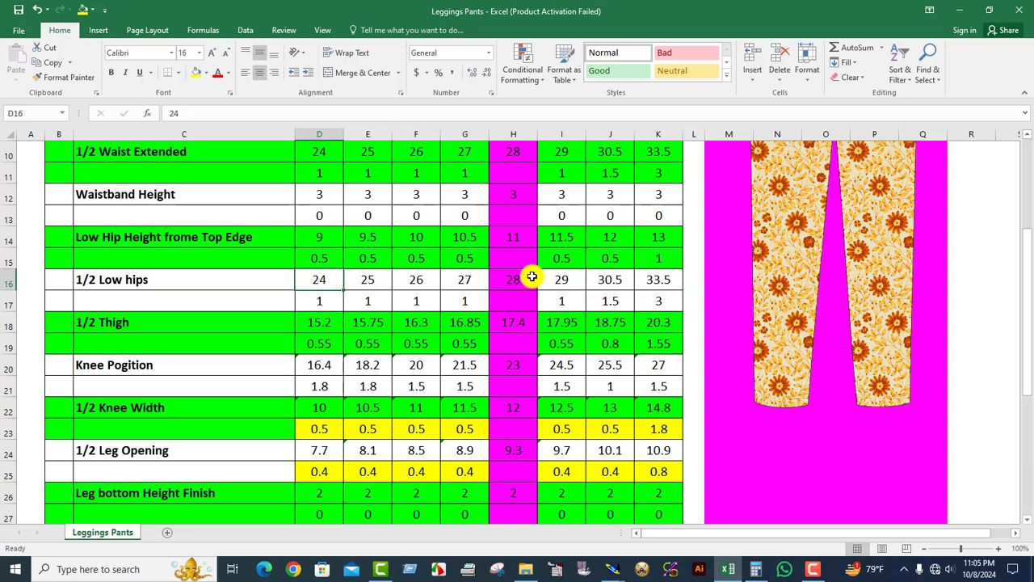
- Highlight the 1/2 Low hips increment in cell I17 with yellow fill
{"action": "left_click", "coordinate": [573, 299]}
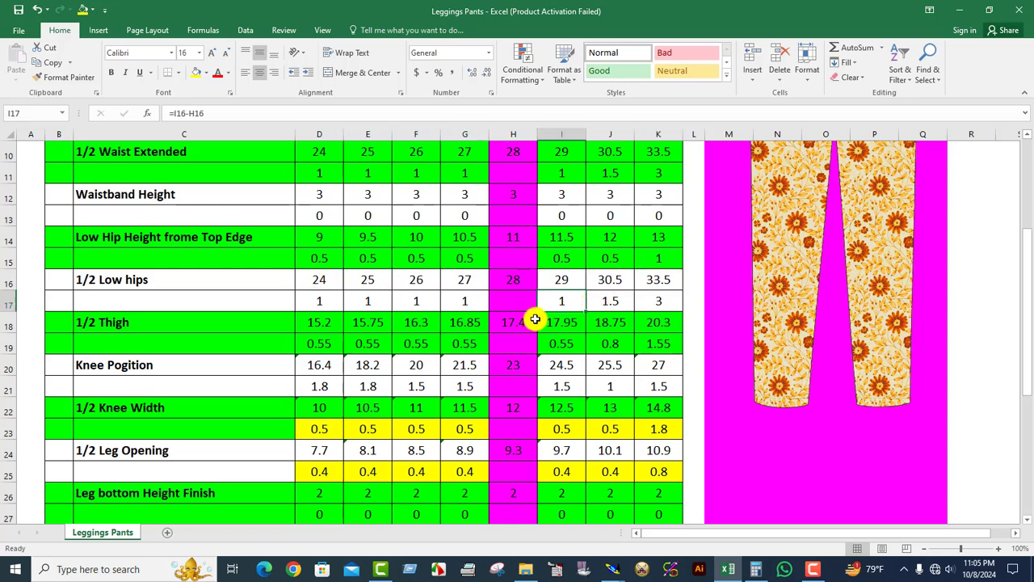
{"action": "left_click", "coordinate": [197, 74]}
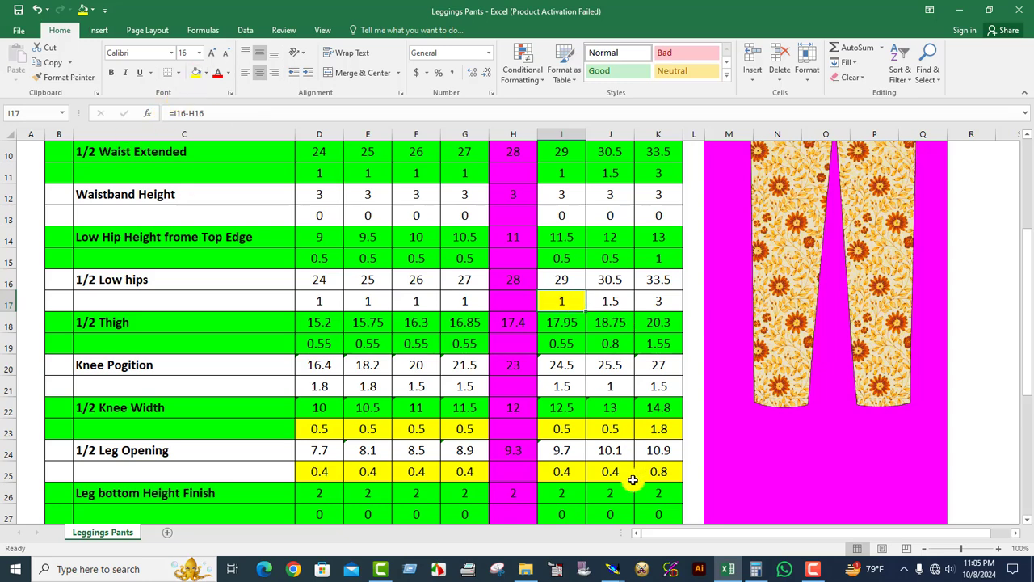
{"action": "left_click", "coordinate": [618, 303]}
{"action": "left_click", "coordinate": [571, 303]}
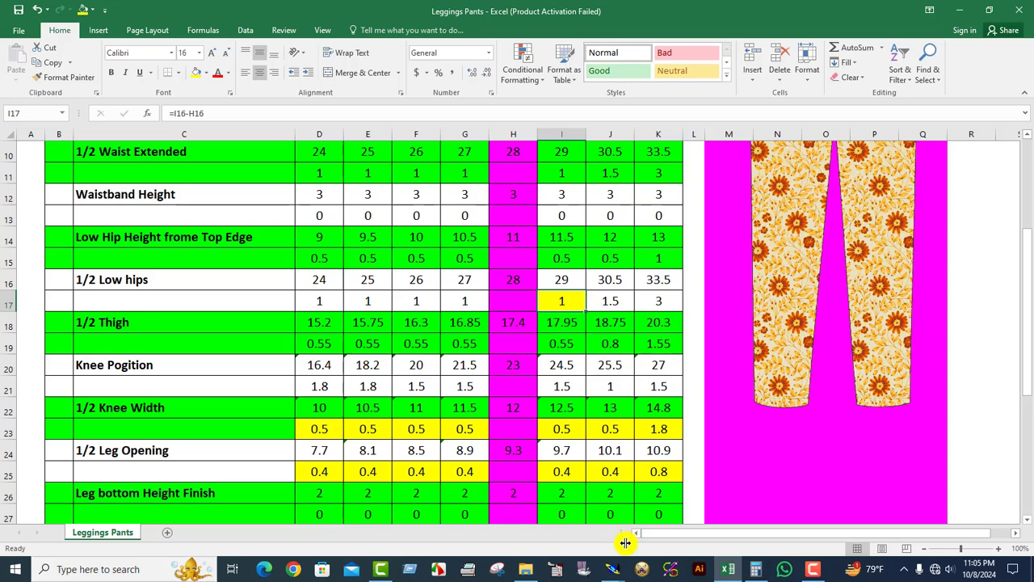
- Switch to the Modaris grading table and set the point's ddy between sizes 6/7 and 7/8 to 0.50
{"action": "mouse_move", "coordinate": [612, 569]}
{"action": "left_click", "coordinate": [658, 526]}
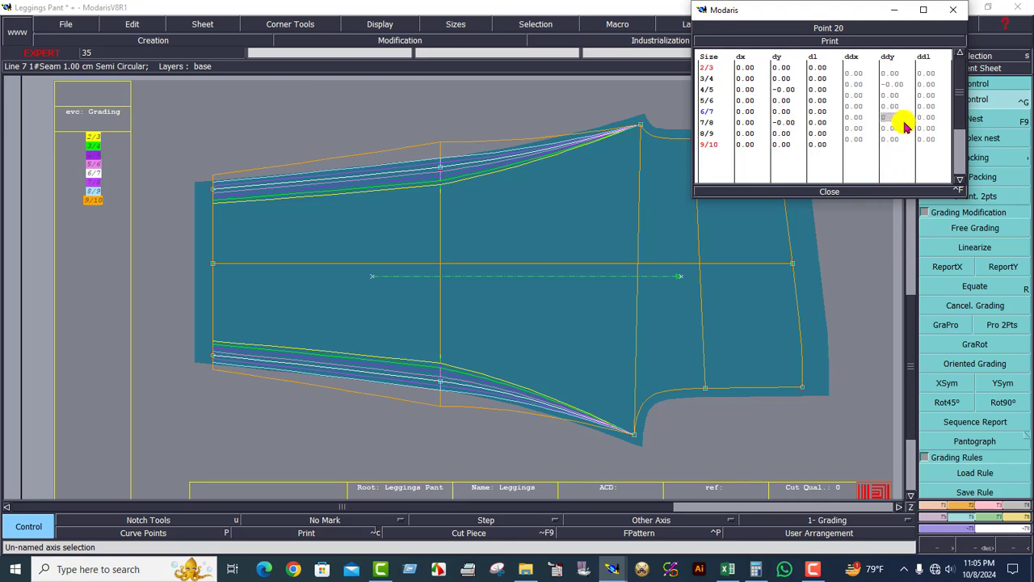
{"action": "key", "text": "Return"}
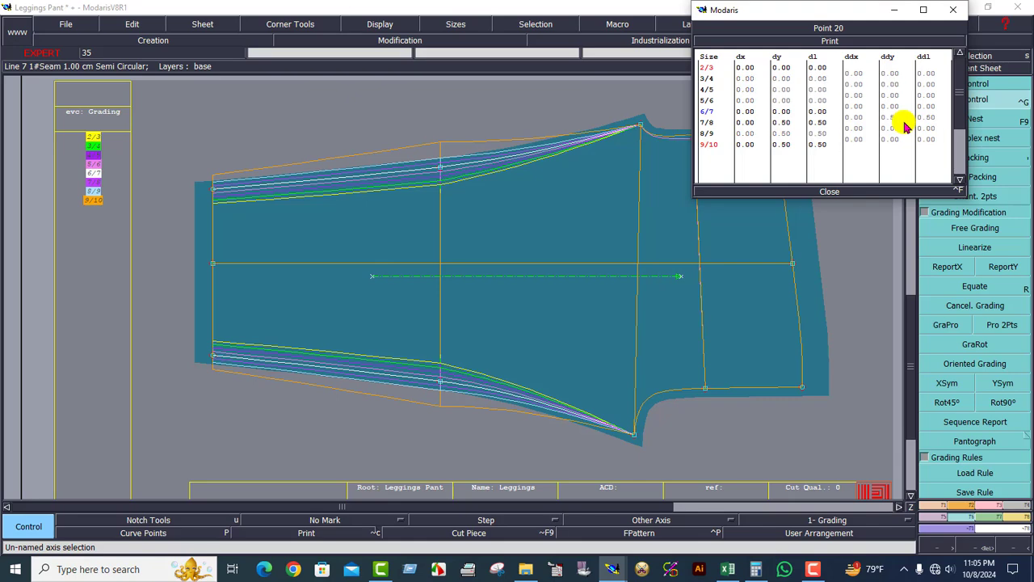
- Fill cell J17 yellow in Excel and set the point's ddy between sizes 7/8 and 8/9 to 0.75 in Modaris
{"action": "left_click", "coordinate": [727, 569]}
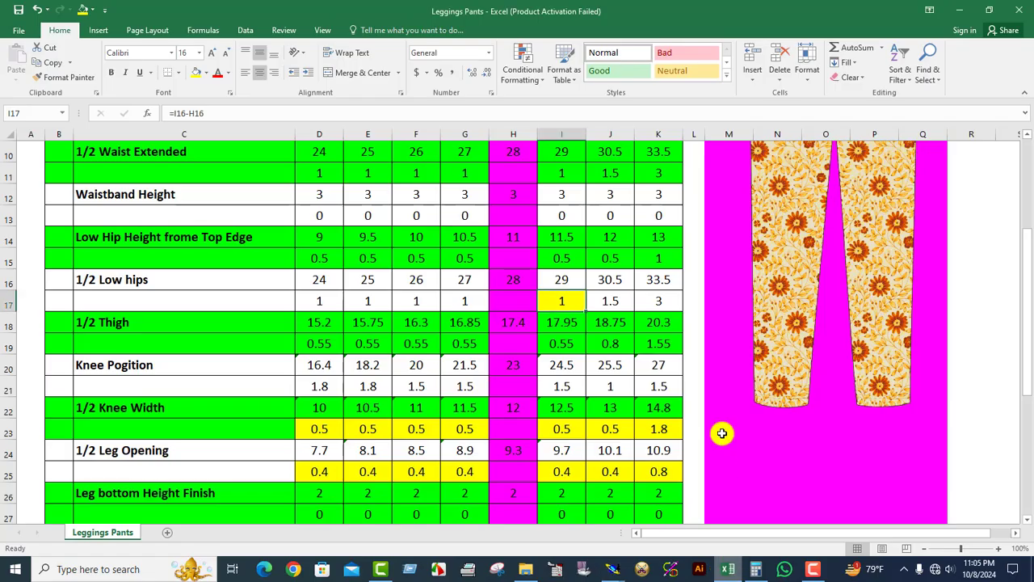
{"action": "left_click", "coordinate": [627, 300]}
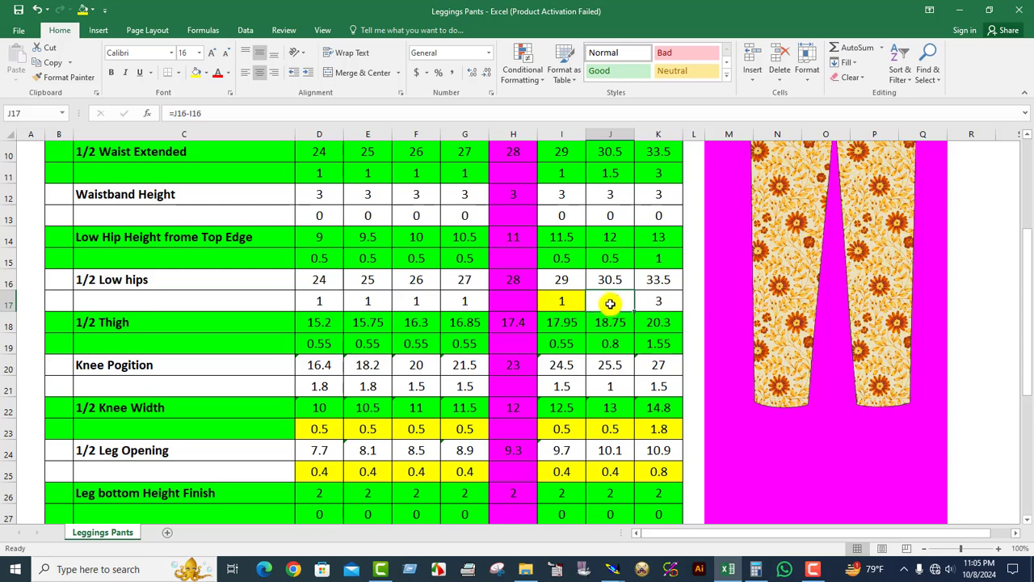
{"action": "left_click", "coordinate": [196, 72]}
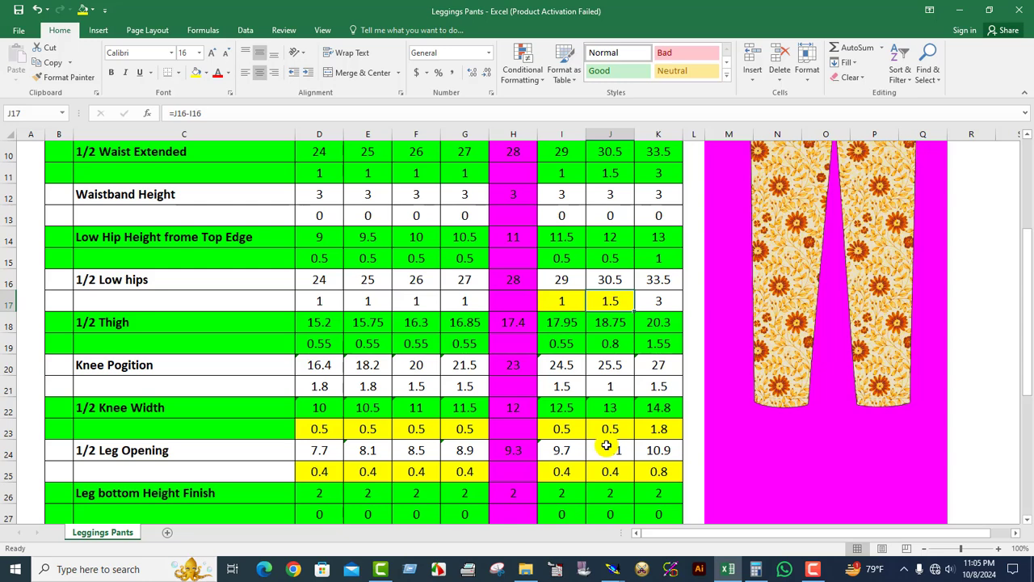
{"action": "left_click", "coordinate": [623, 568]}
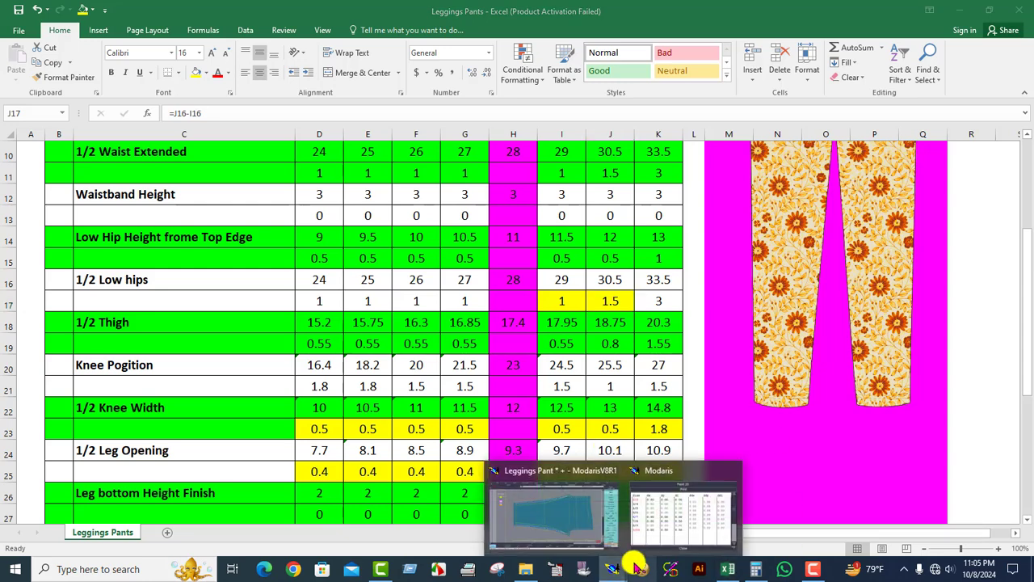
{"action": "left_click", "coordinate": [680, 509]}
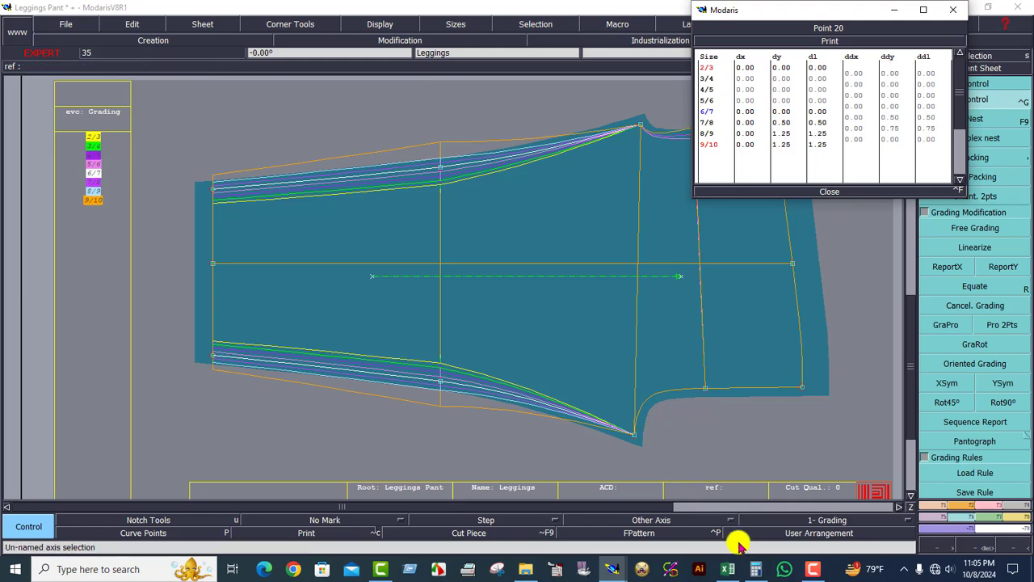
- Fill cell K17 yellow in Excel and set the point's ddy between sizes 8/9 and 9/10 to 1.50 in Modaris
{"action": "left_click", "coordinate": [730, 572]}
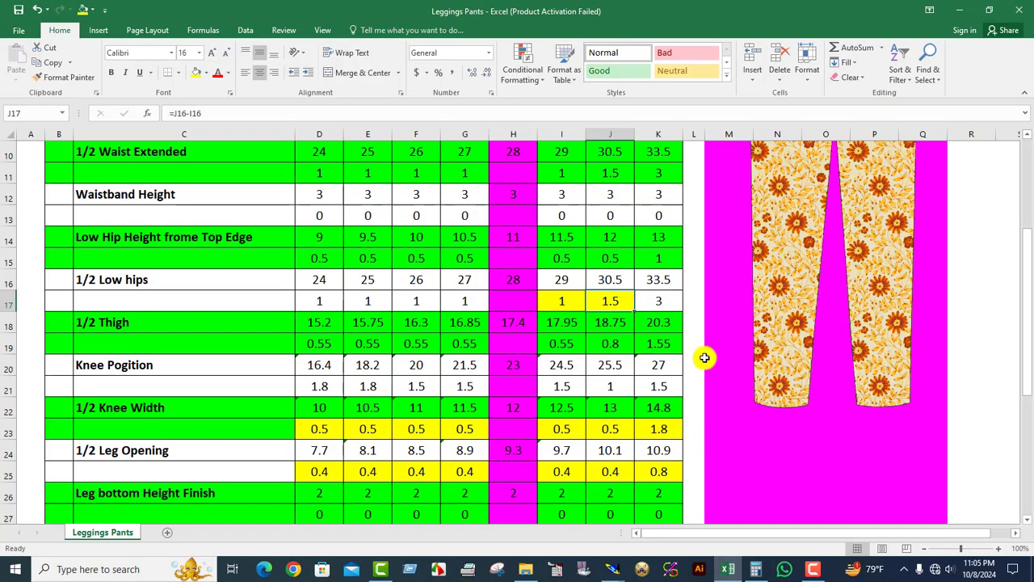
{"action": "left_click", "coordinate": [664, 302]}
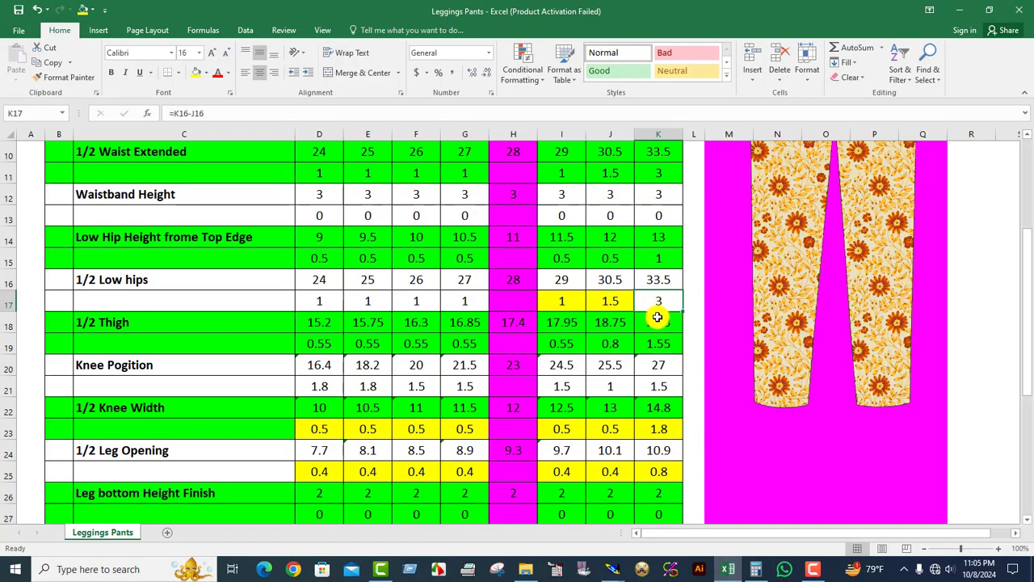
{"action": "left_click", "coordinate": [196, 73]}
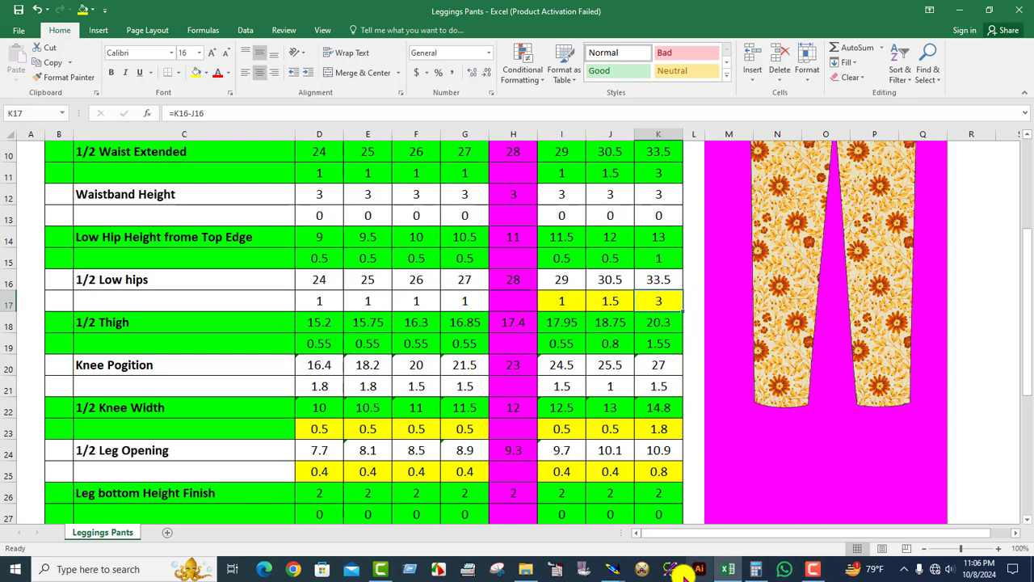
{"action": "left_click", "coordinate": [639, 565]}
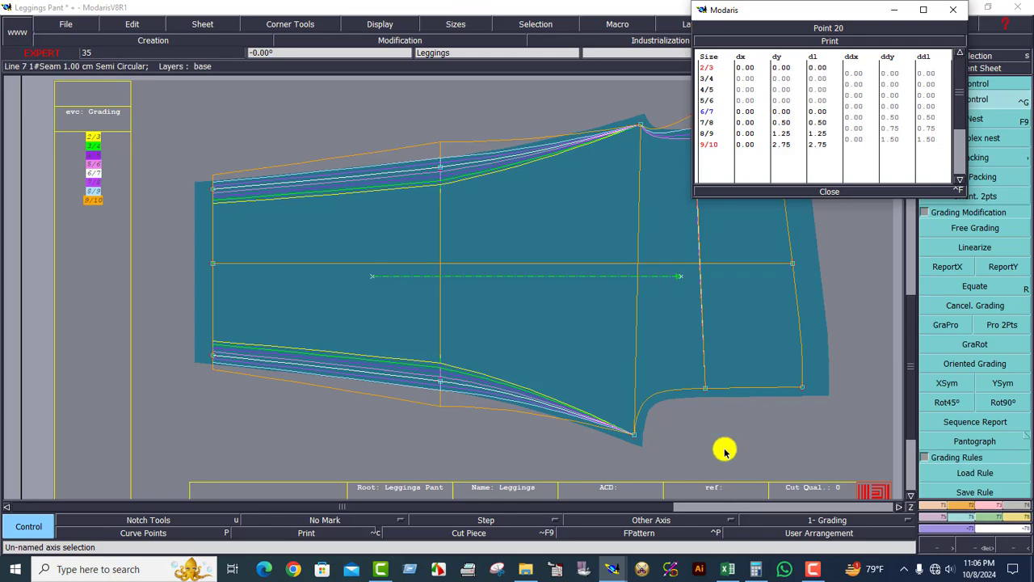
- Fill cell G17 yellow in Excel and set the point's ddy between sizes 5/6 and 6/7 to 0.50 in Modaris
{"action": "left_click", "coordinate": [725, 568]}
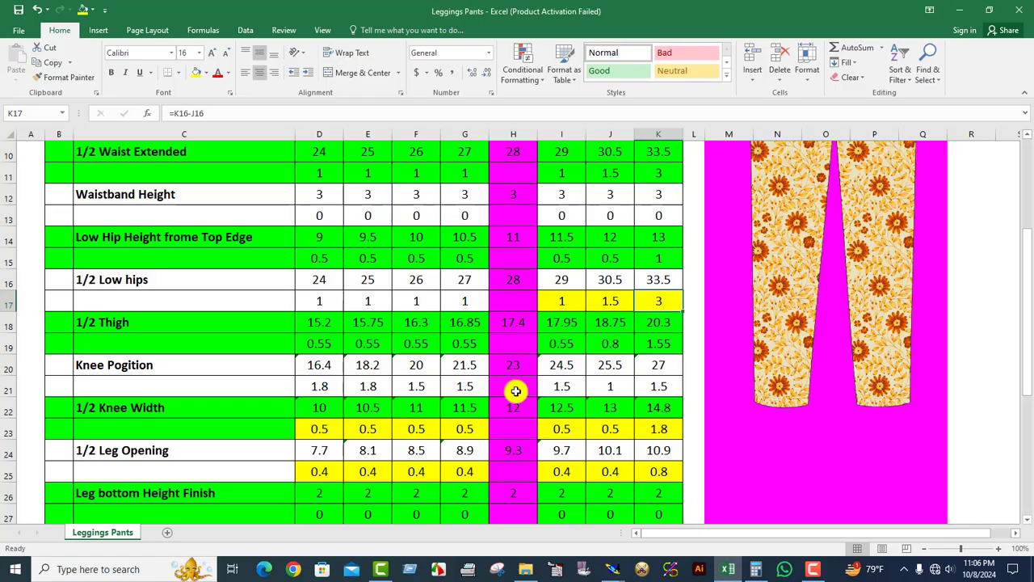
{"action": "left_click", "coordinate": [475, 304]}
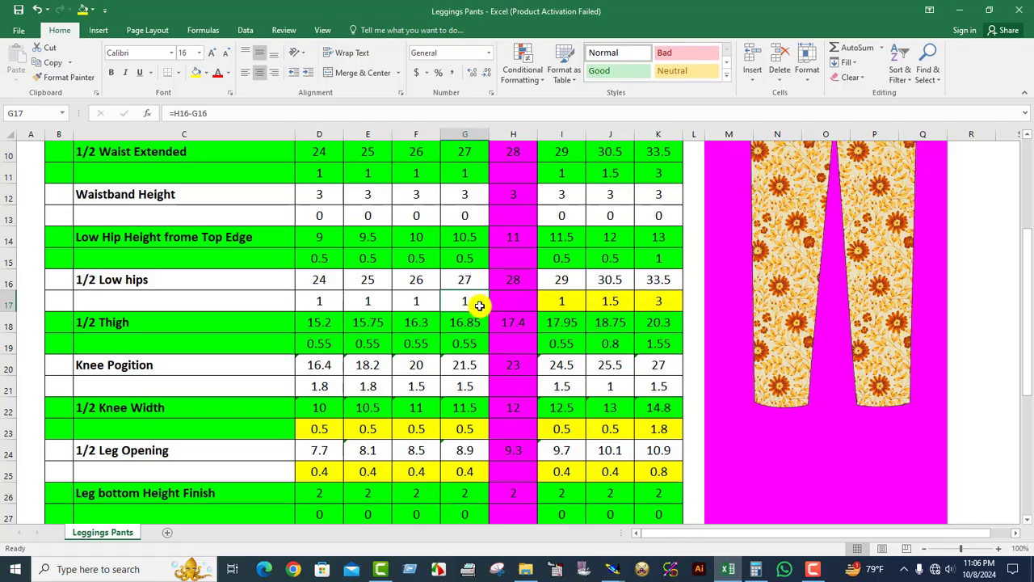
{"action": "left_click", "coordinate": [194, 74]}
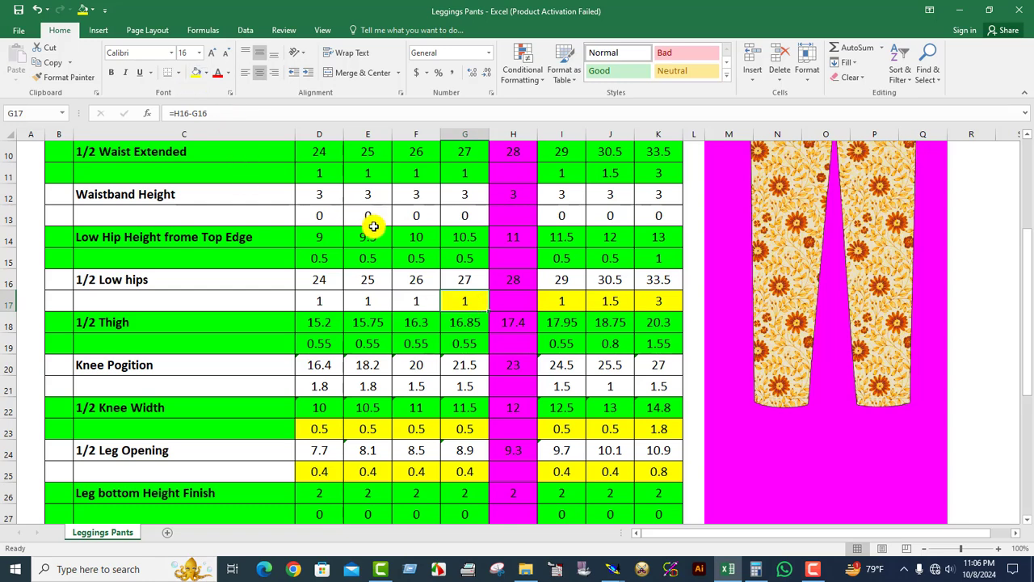
{"action": "mouse_move", "coordinate": [614, 569]}
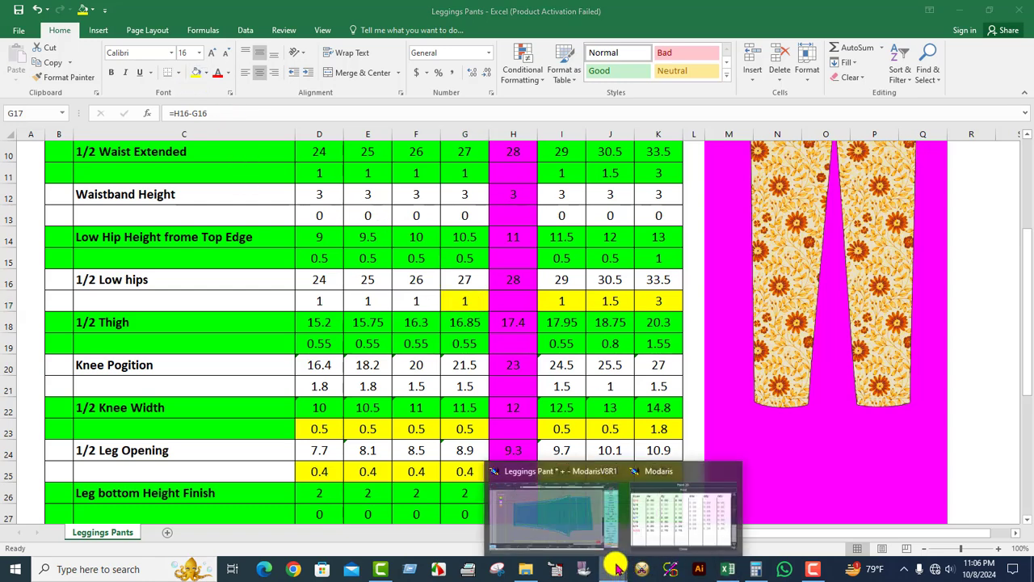
{"action": "left_click", "coordinate": [677, 483]}
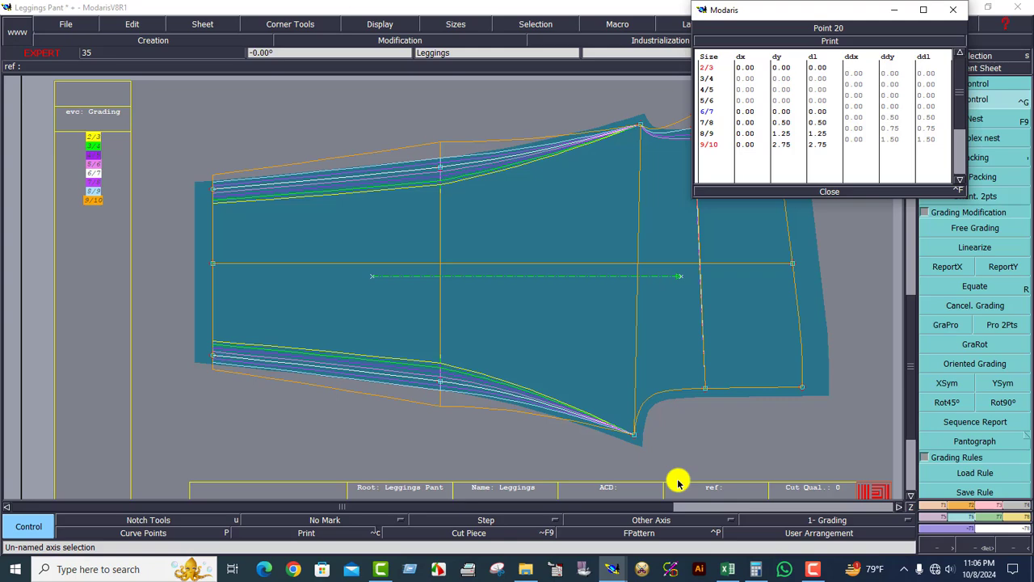
{"action": "left_click", "coordinate": [895, 105]}
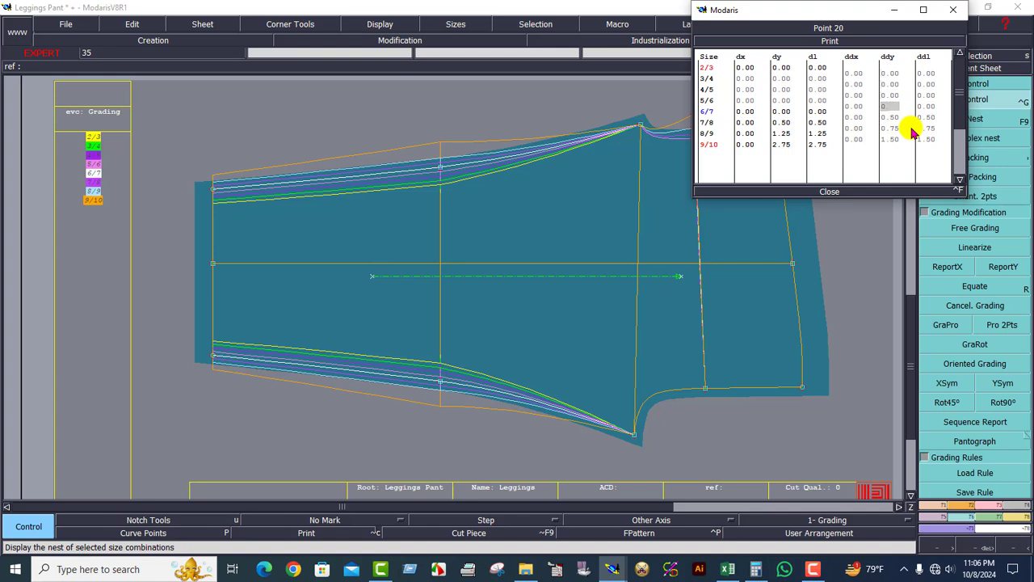
{"action": "key", "text": "Return"}
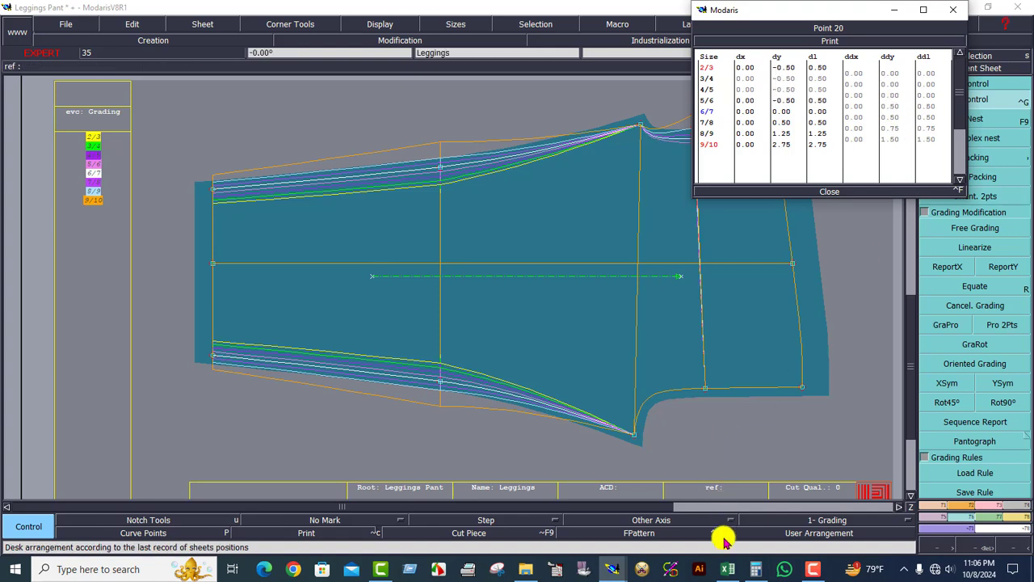
- Fill cell F17 yellow in Excel and set the point's ddy between sizes 4/5 and 5/6 to 0.50 in Modaris
{"action": "left_click", "coordinate": [722, 570]}
{"action": "left_click", "coordinate": [418, 302]}
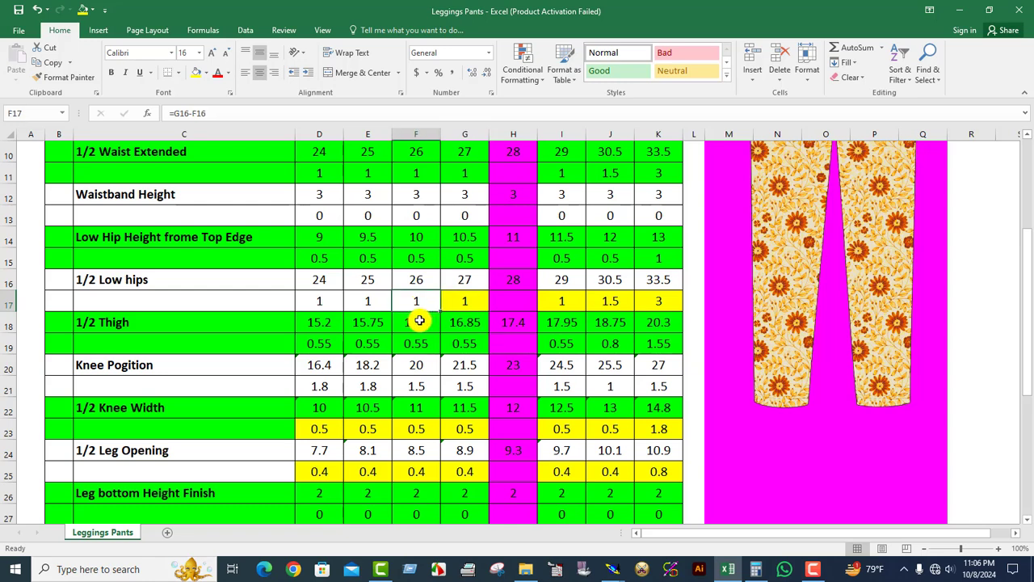
{"action": "left_click", "coordinate": [194, 73]}
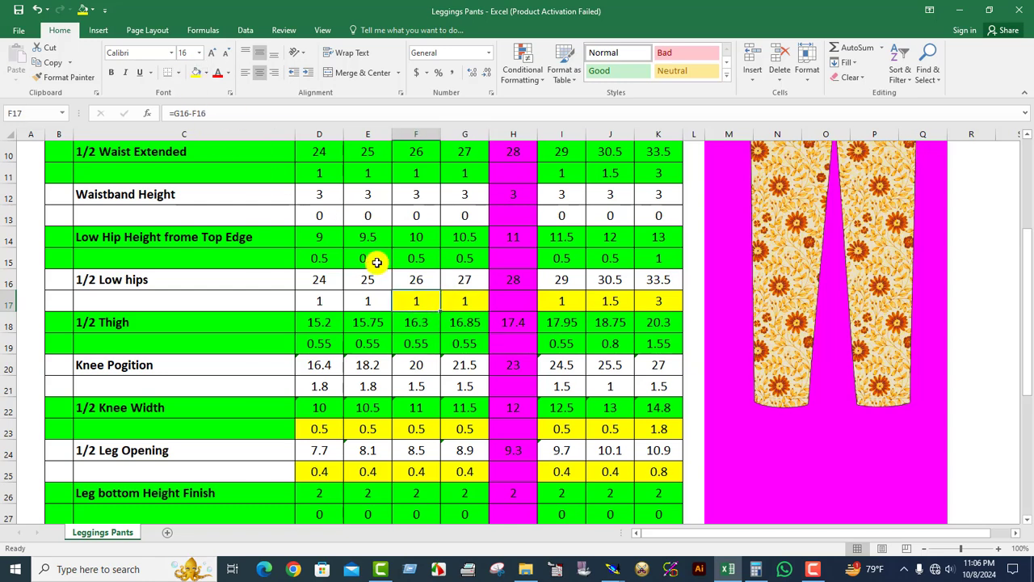
{"action": "mouse_move", "coordinate": [613, 569]}
{"action": "left_click", "coordinate": [679, 521]}
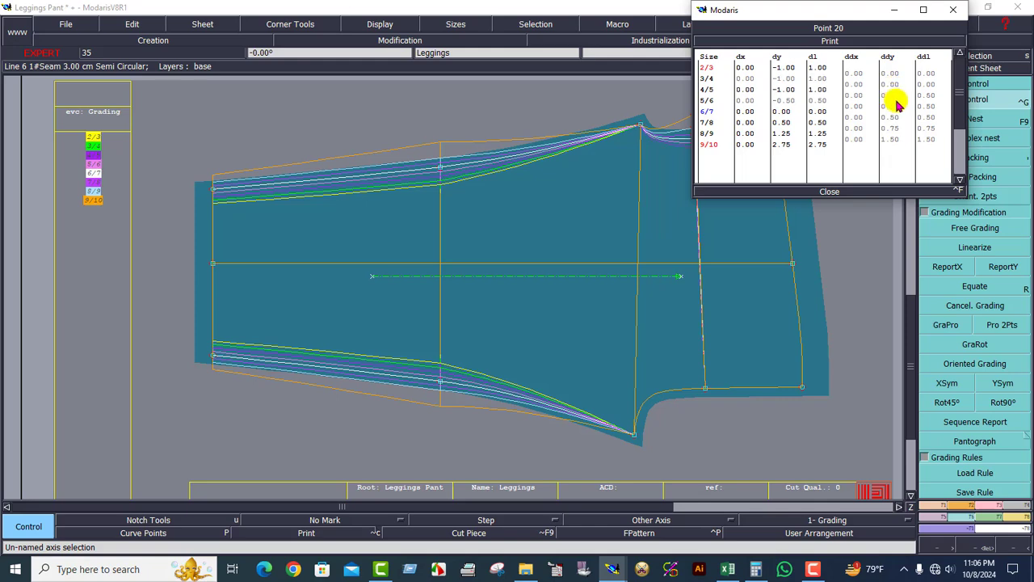
- Fill cell E17 yellow in Excel and set the point's ddy between sizes 3/4 and 4/5 to 0.50 in Modaris
{"action": "left_click", "coordinate": [728, 569]}
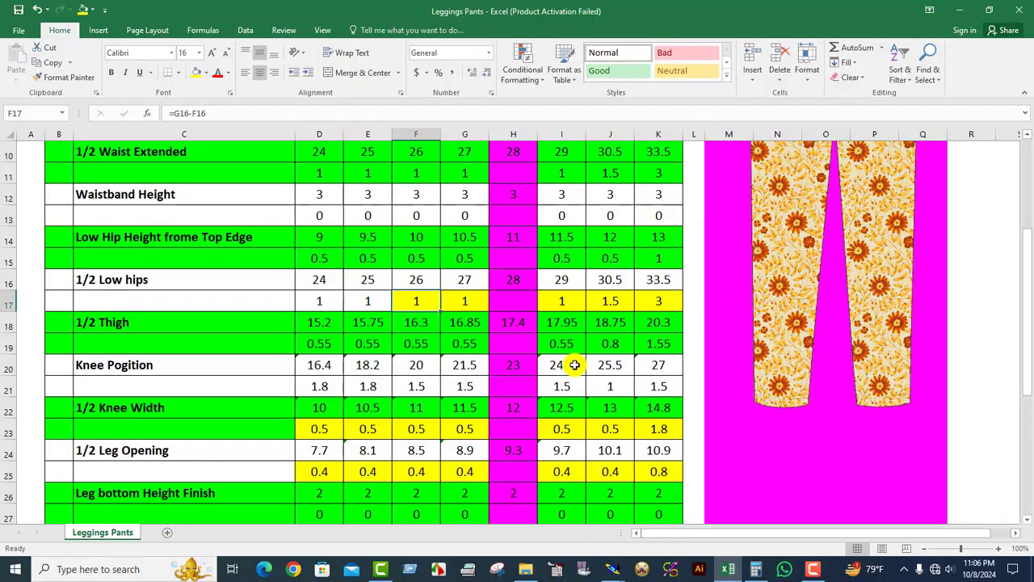
{"action": "left_click", "coordinate": [360, 303]}
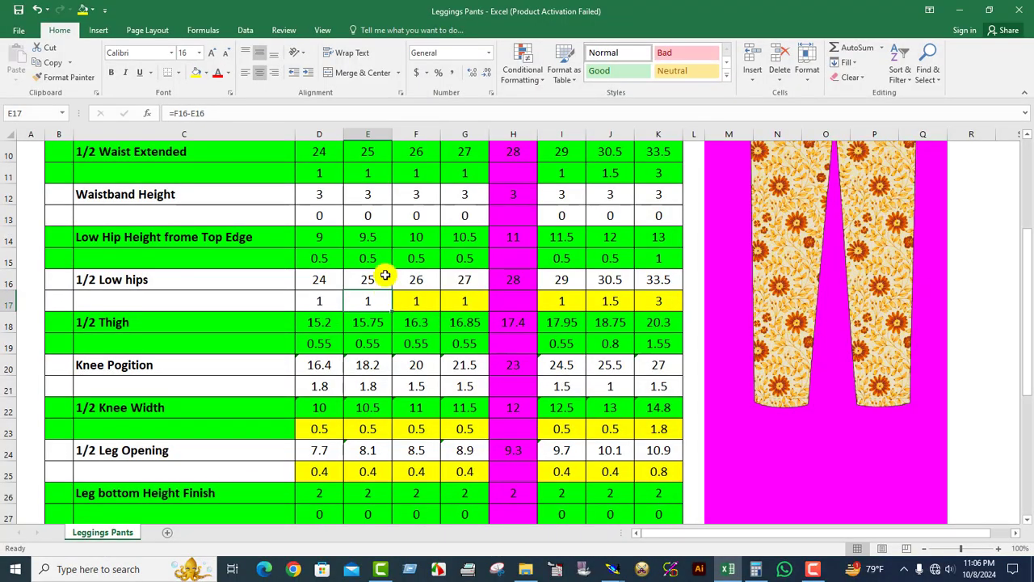
{"action": "left_click", "coordinate": [195, 74]}
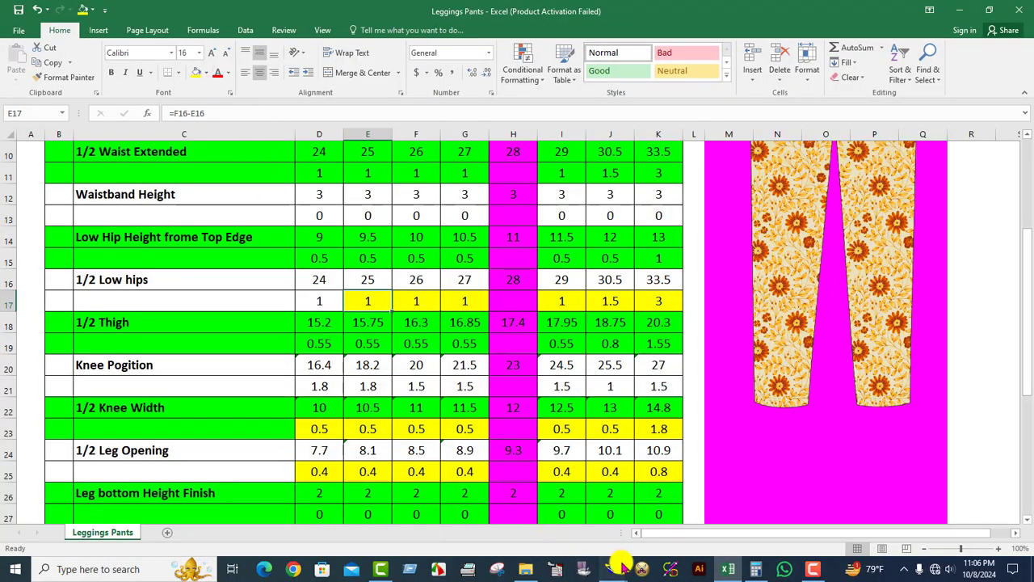
{"action": "mouse_move", "coordinate": [612, 567]}
{"action": "left_click", "coordinate": [658, 526]}
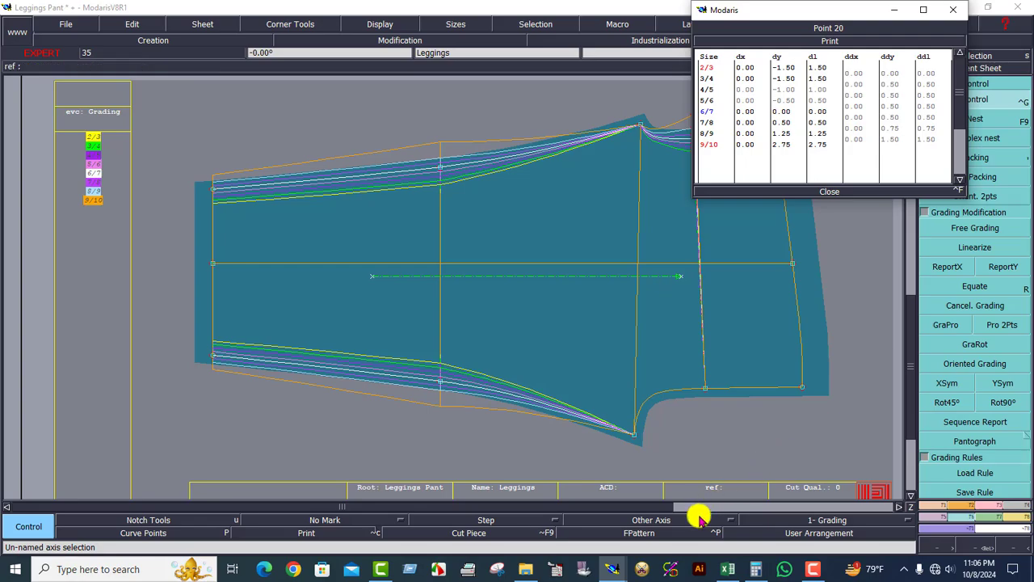
- Fill cell D17 yellow in Excel, set the point's ddy between sizes 2/3 and 3/4 to 0.50 in Modaris and close the grading table
{"action": "left_click", "coordinate": [728, 569]}
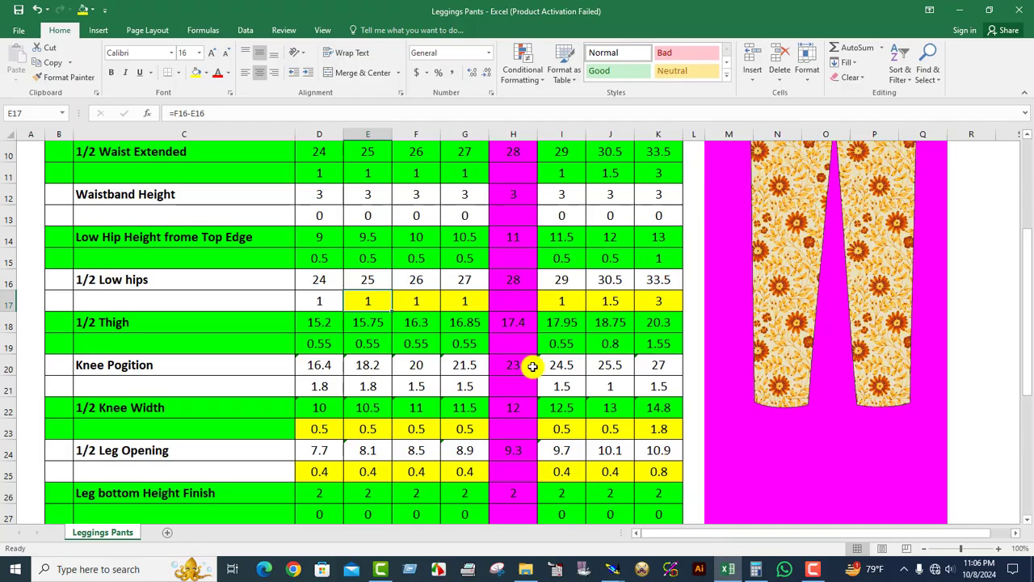
{"action": "left_click", "coordinate": [337, 303]}
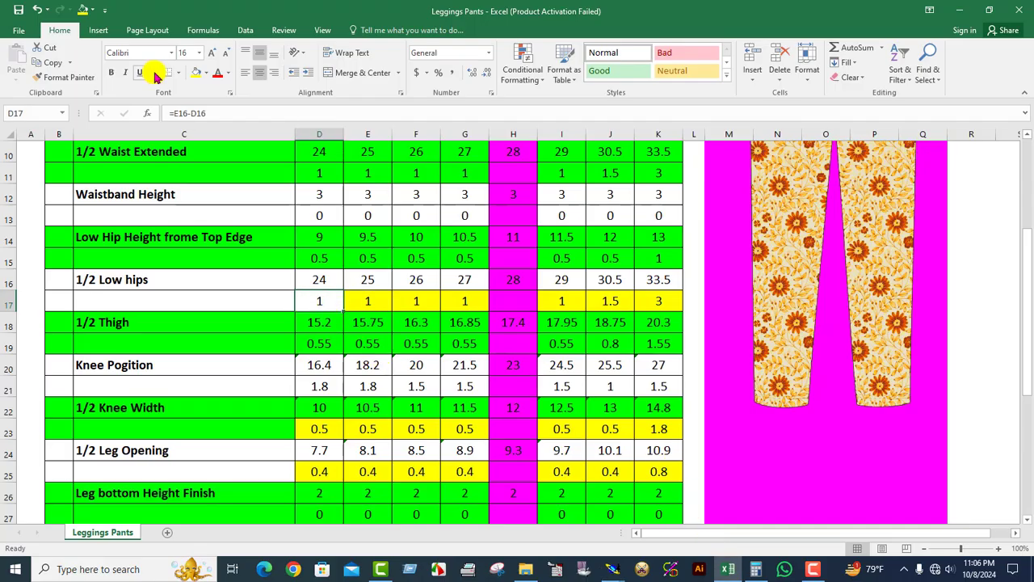
{"action": "left_click", "coordinate": [196, 72]}
{"action": "mouse_move", "coordinate": [613, 568]}
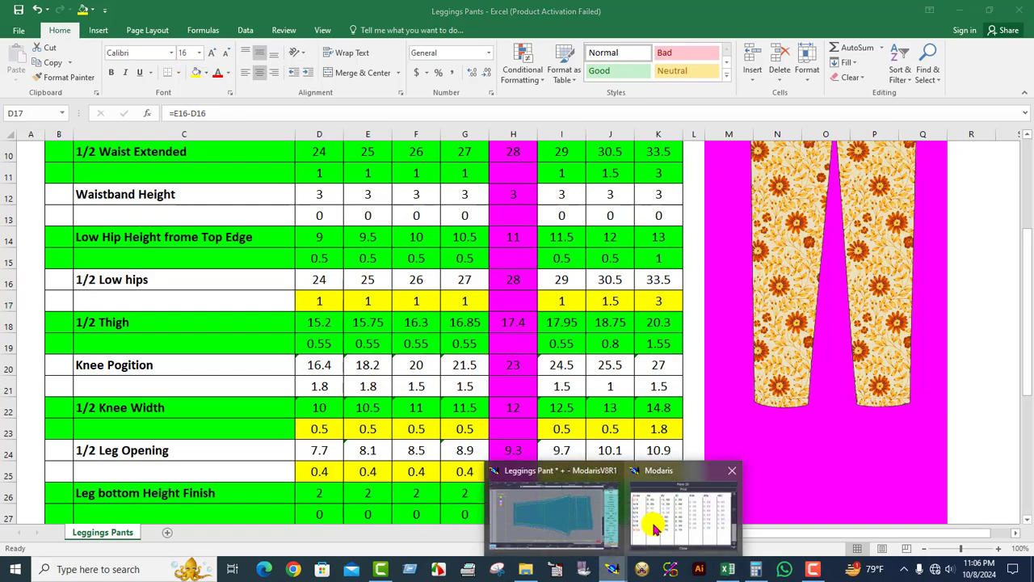
{"action": "left_click", "coordinate": [654, 525]}
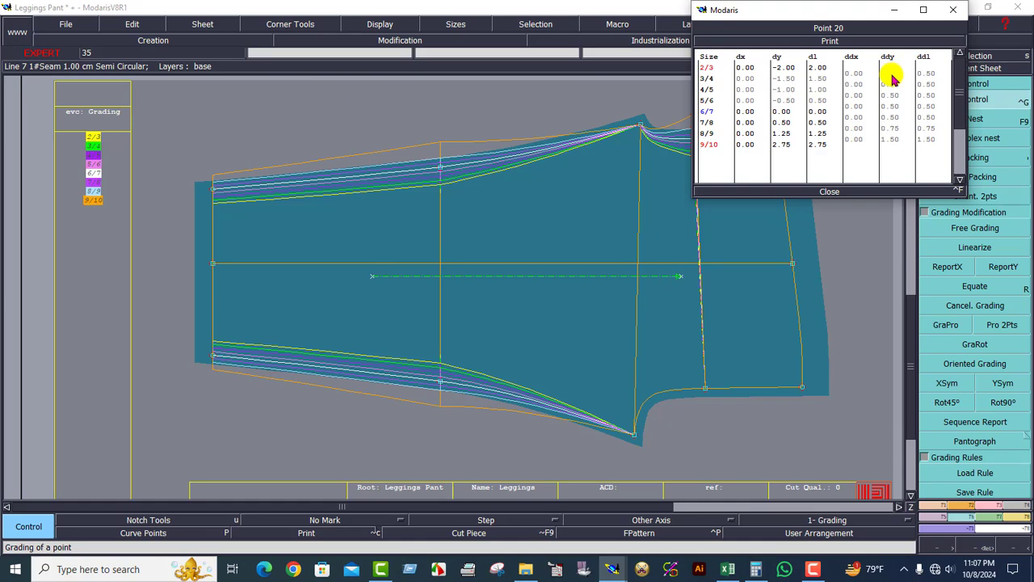
{"action": "left_click", "coordinate": [824, 191]}
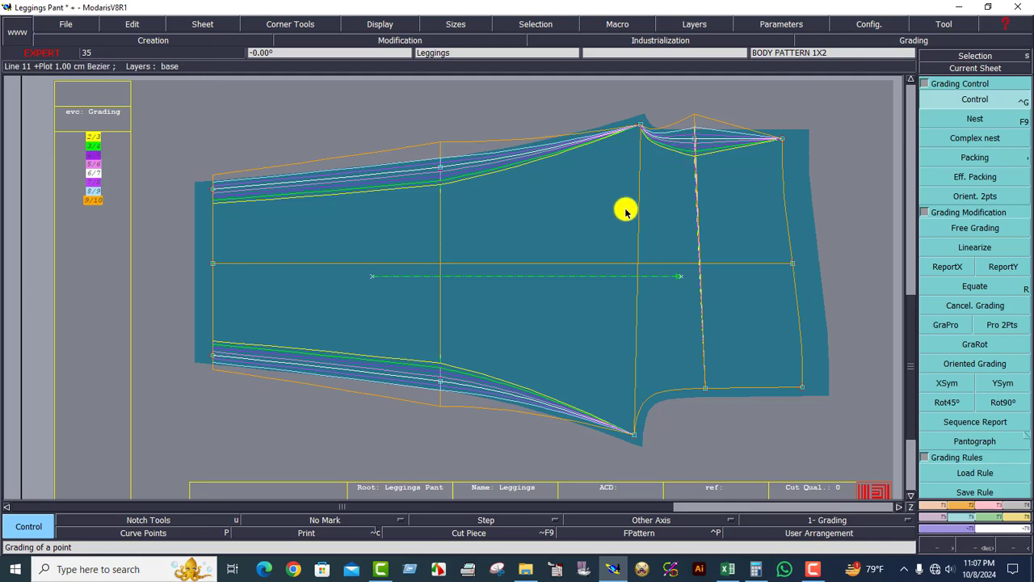
- Copy the upper low-hip point's Y grading to the lower low-hip point with ReportY and mirror it there with XSym
{"action": "left_click", "coordinate": [1012, 270]}
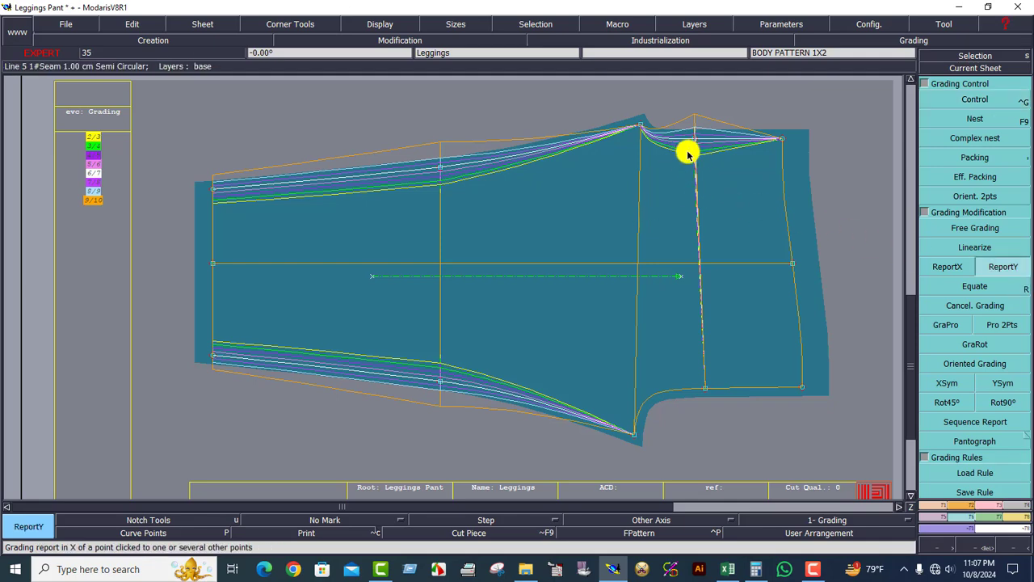
{"action": "left_click", "coordinate": [705, 387]}
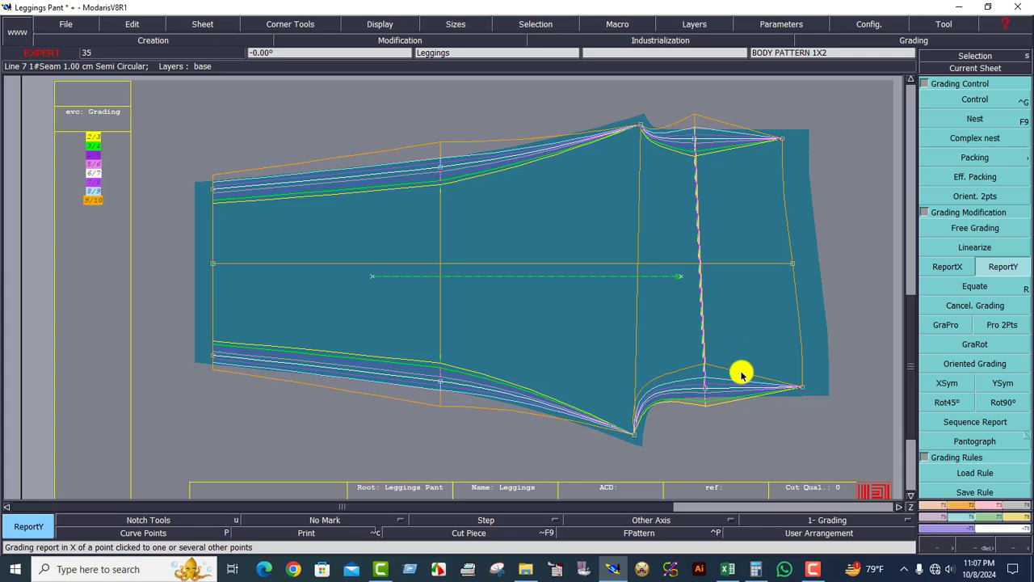
{"action": "left_click", "coordinate": [946, 386]}
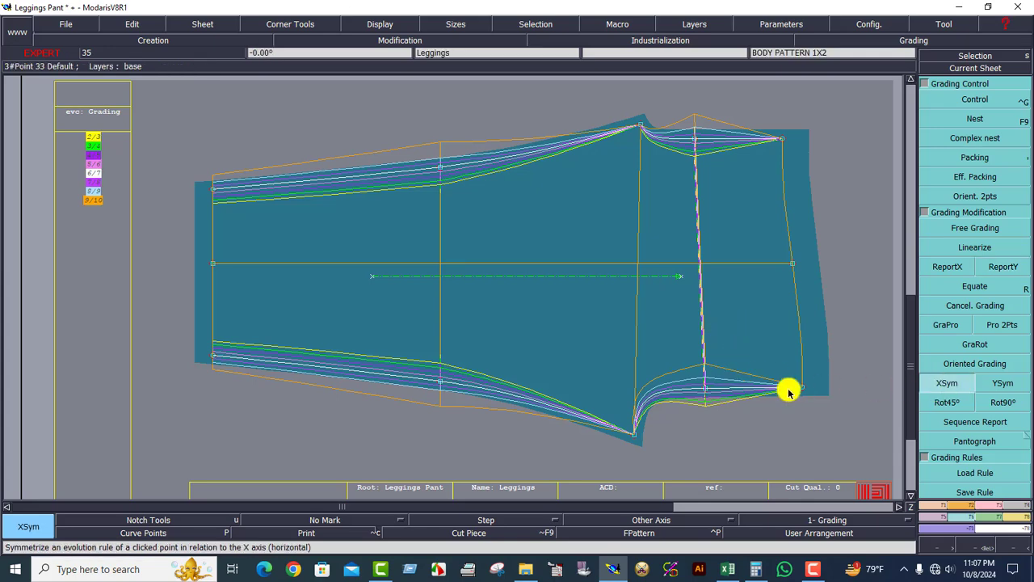
{"action": "left_click", "coordinate": [705, 388]}
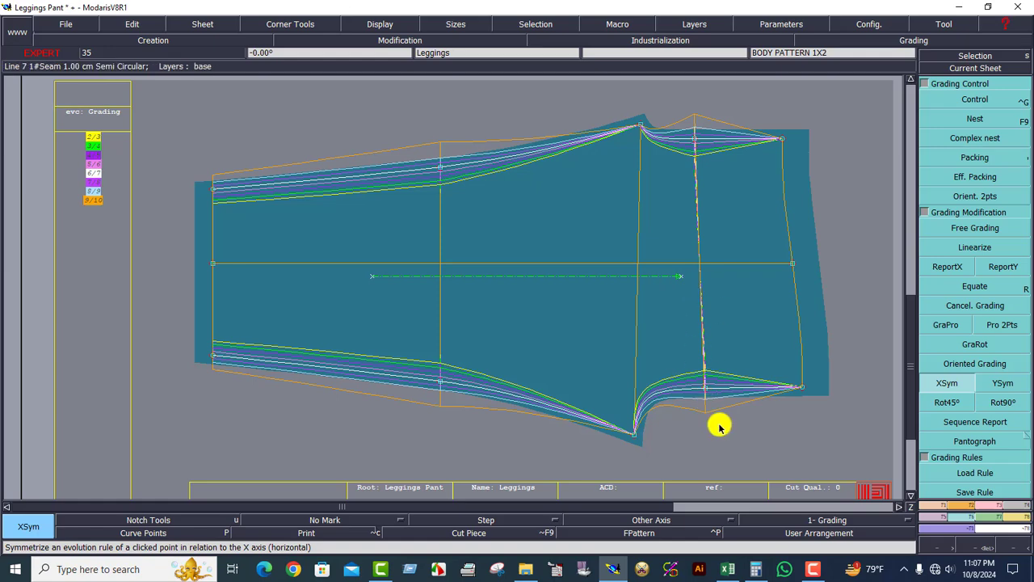
- Copy the upper low-hip point's Y grading to the upper crotch point of the leggings piece with ReportY
{"action": "left_click", "coordinate": [1003, 269]}
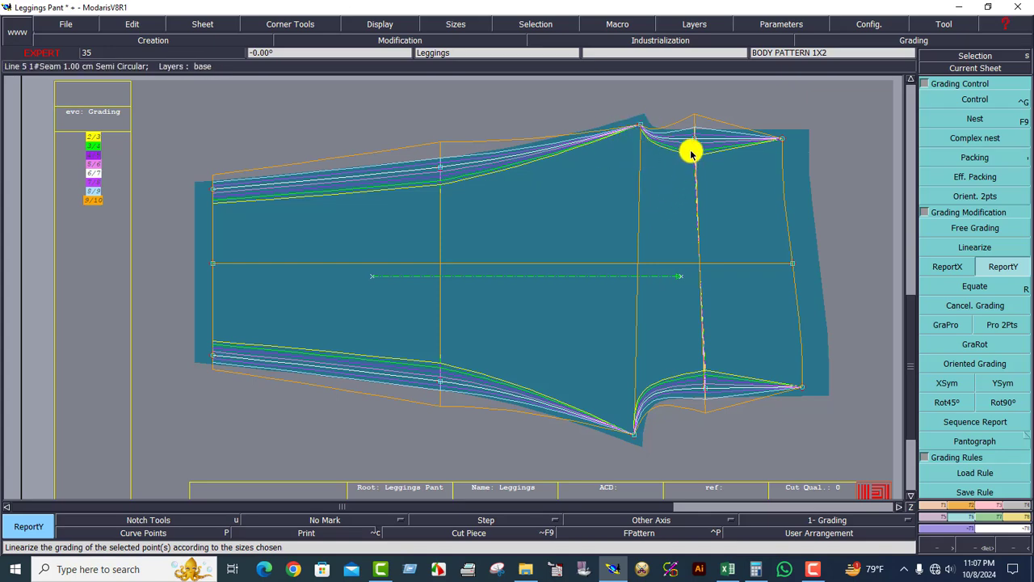
{"action": "left_click", "coordinate": [743, 242]}
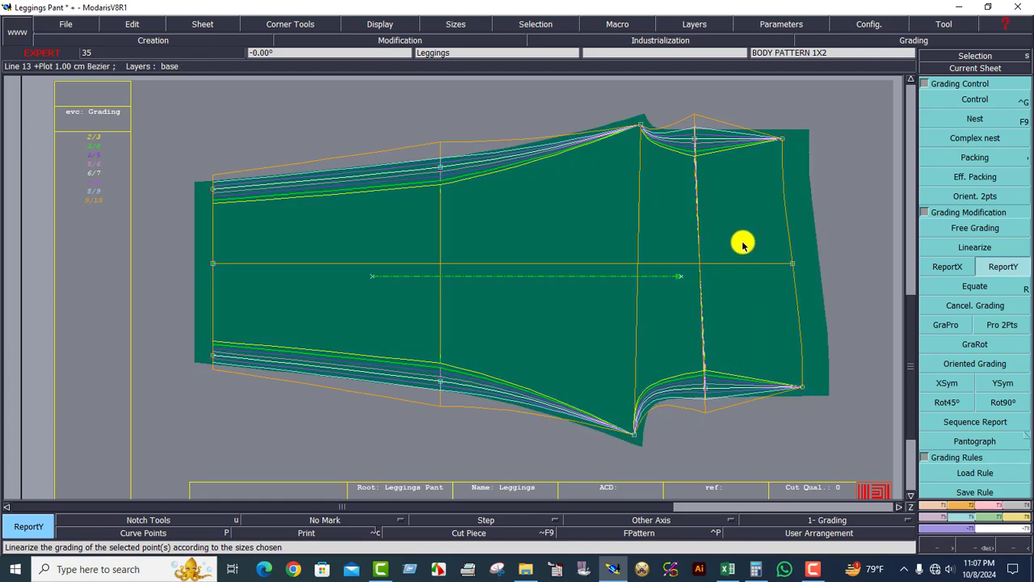
{"action": "left_click", "coordinate": [1002, 268]}
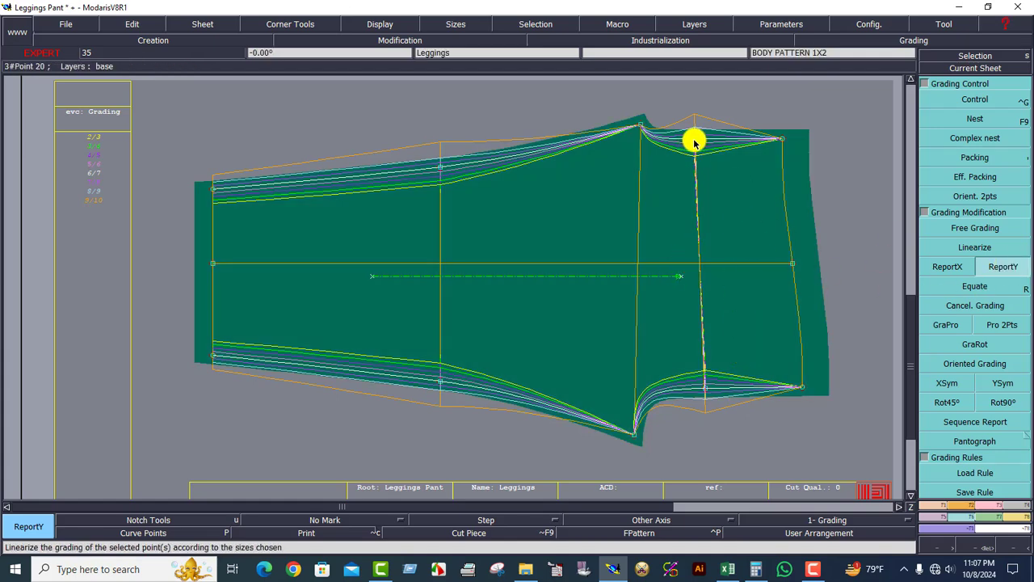
{"action": "left_click", "coordinate": [641, 127]}
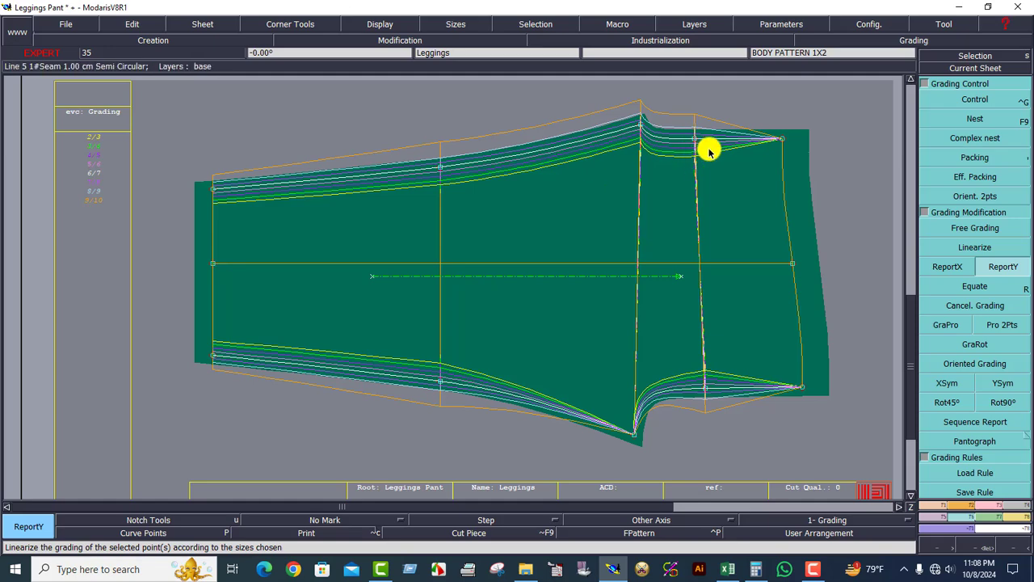
{"action": "left_click_drag", "start_coordinate": [750, 120], "coordinate": [831, 412]}
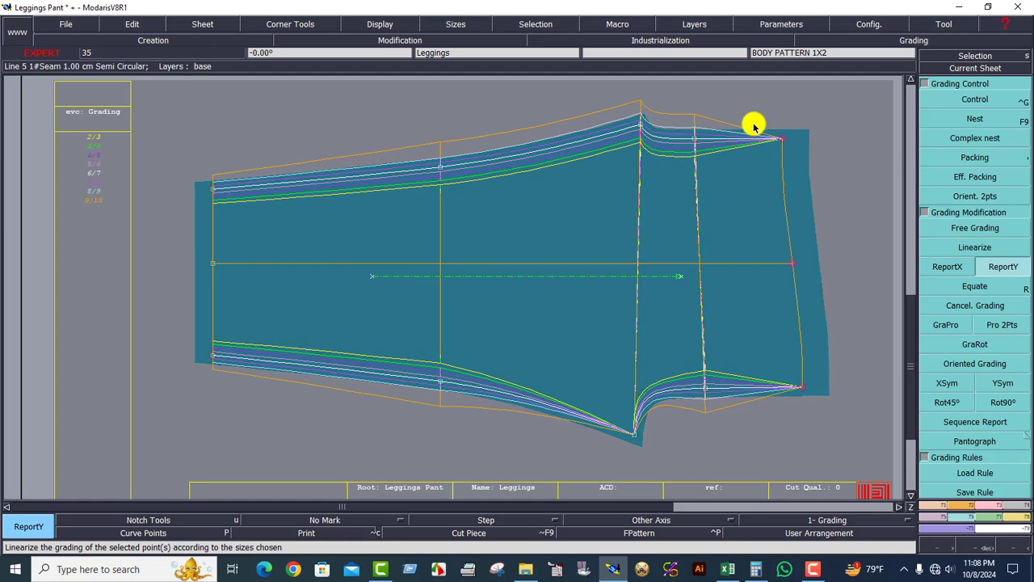
{"action": "left_click_drag", "start_coordinate": [757, 104], "coordinate": [816, 440]}
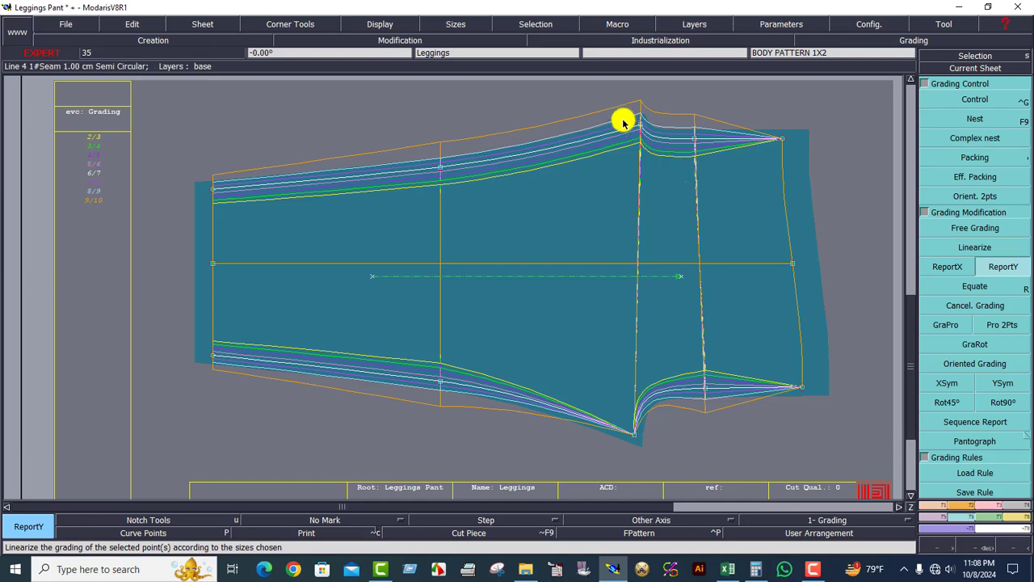
{"action": "left_click_drag", "start_coordinate": [577, 93], "coordinate": [768, 212]}
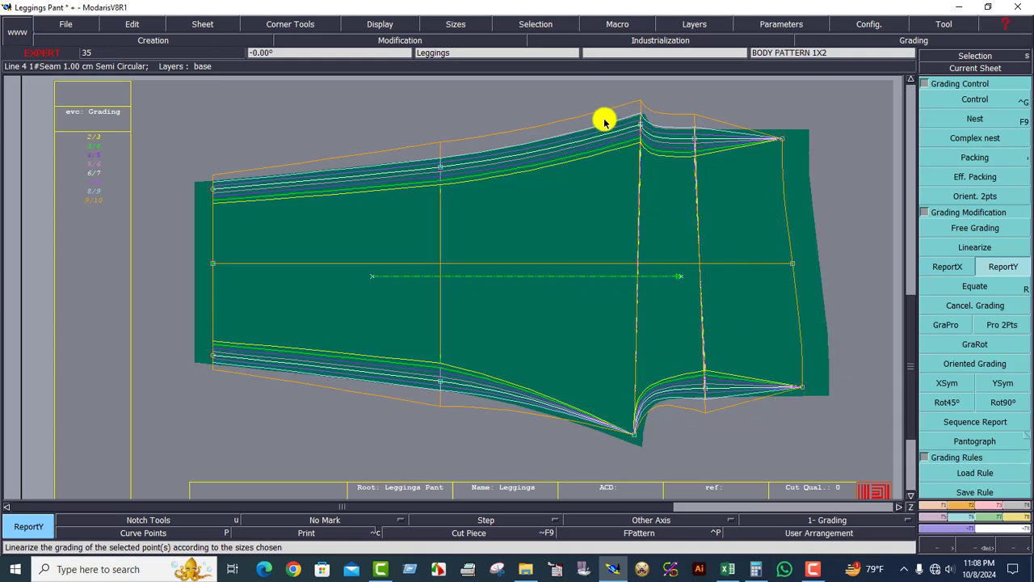
{"action": "left_click_drag", "start_coordinate": [604, 96], "coordinate": [752, 198]}
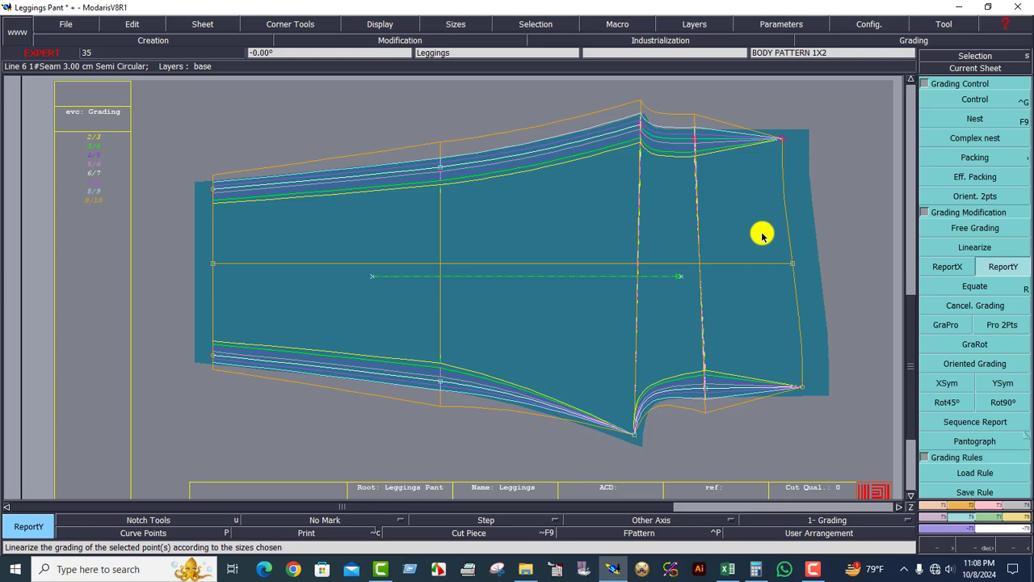
{"action": "left_click", "coordinate": [727, 208]}
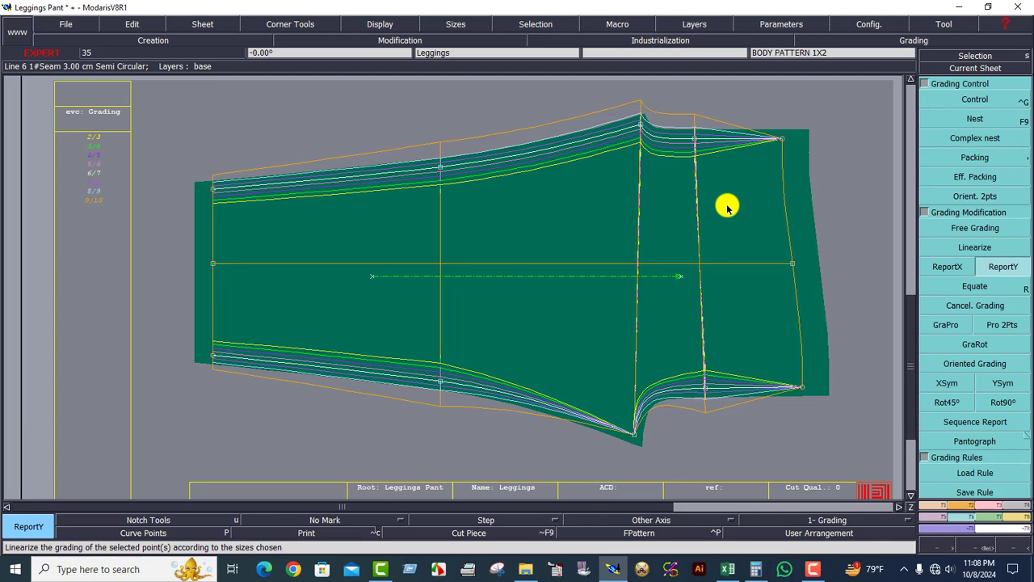
{"action": "left_click_drag", "start_coordinate": [758, 114], "coordinate": [817, 414]}
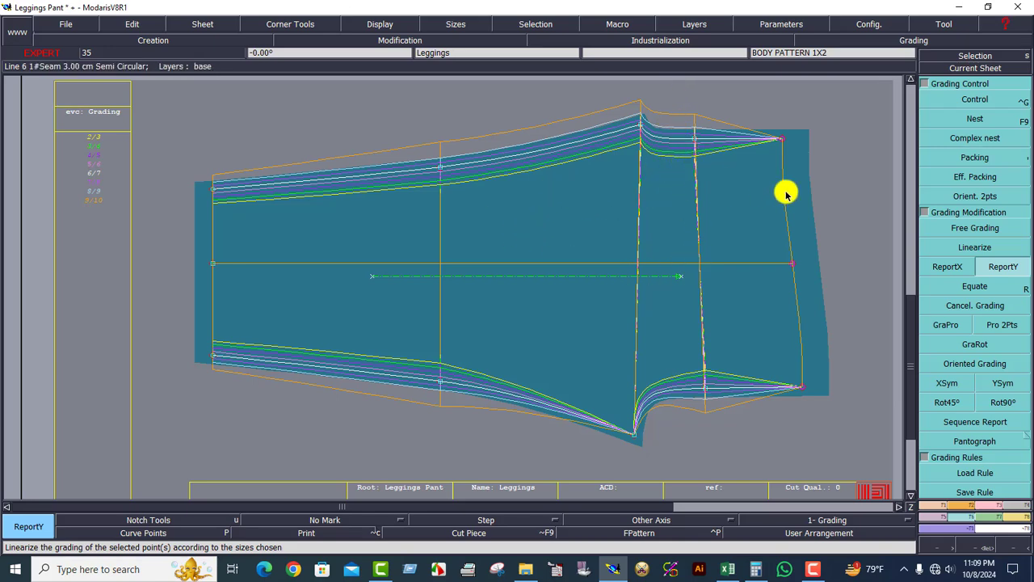
{"action": "left_click", "coordinate": [763, 207]}
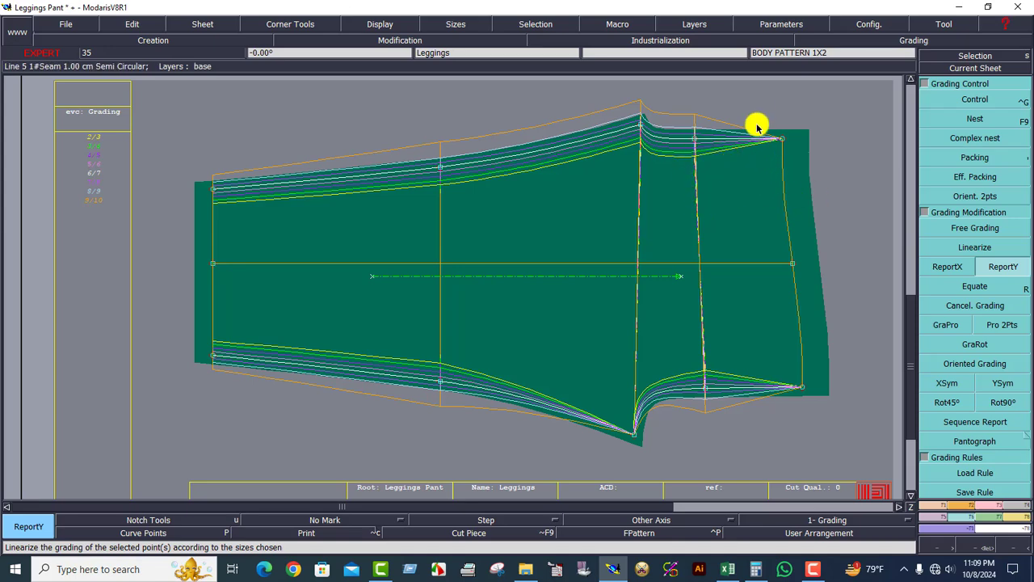
{"action": "left_click_drag", "start_coordinate": [787, 254], "coordinate": [818, 420]}
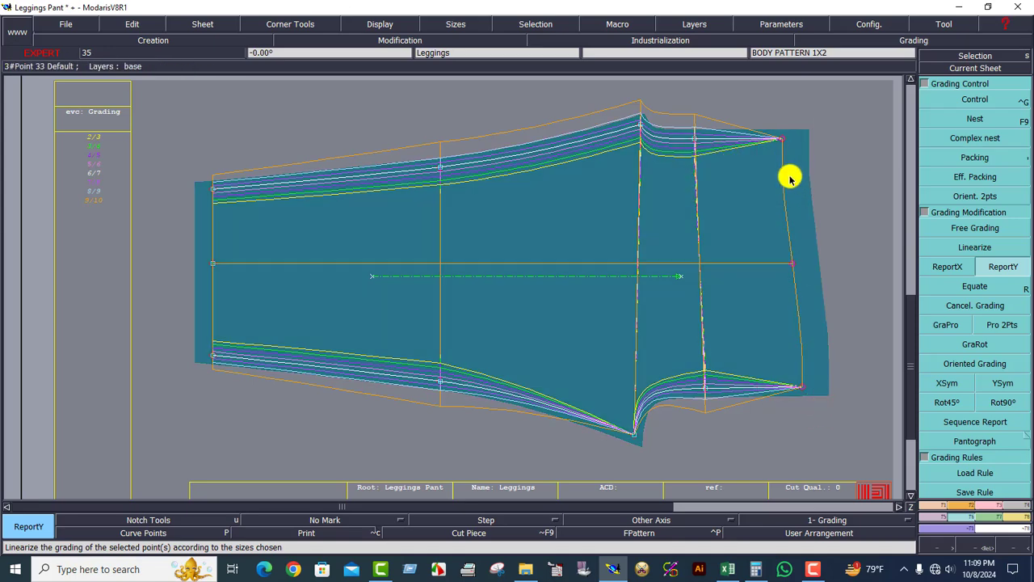
{"action": "left_click", "coordinate": [744, 224]}
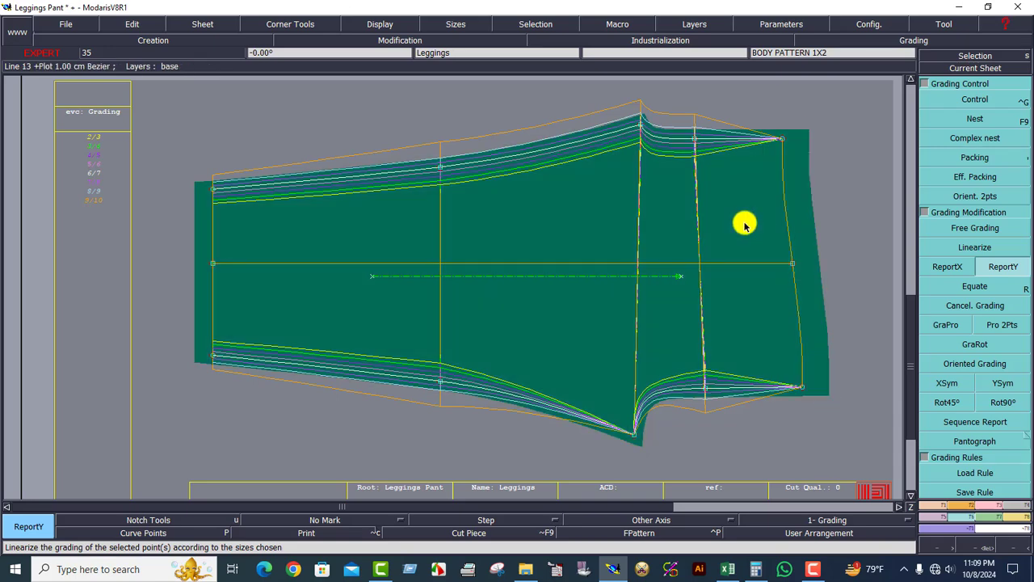